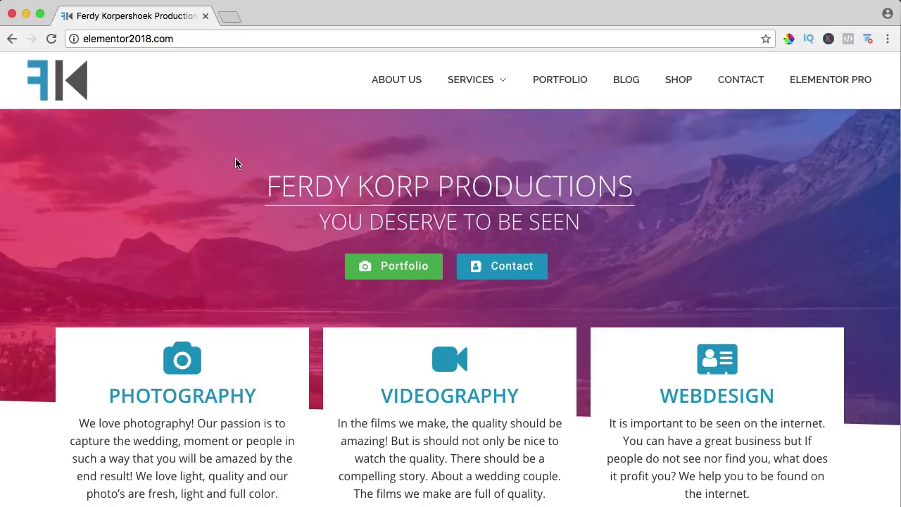
Scroll down the home page to the footer and back up toward the top
{"action": "scroll", "coordinate": [244, 160], "scroll_direction": "down", "scroll_amount": 2}
{"action": "scroll", "coordinate": [437, 141], "scroll_direction": "down", "scroll_amount": 10}
{"action": "scroll", "coordinate": [435, 146], "scroll_direction": "down", "scroll_amount": 8}
{"action": "scroll", "coordinate": [446, 147], "scroll_direction": "down", "scroll_amount": 5}
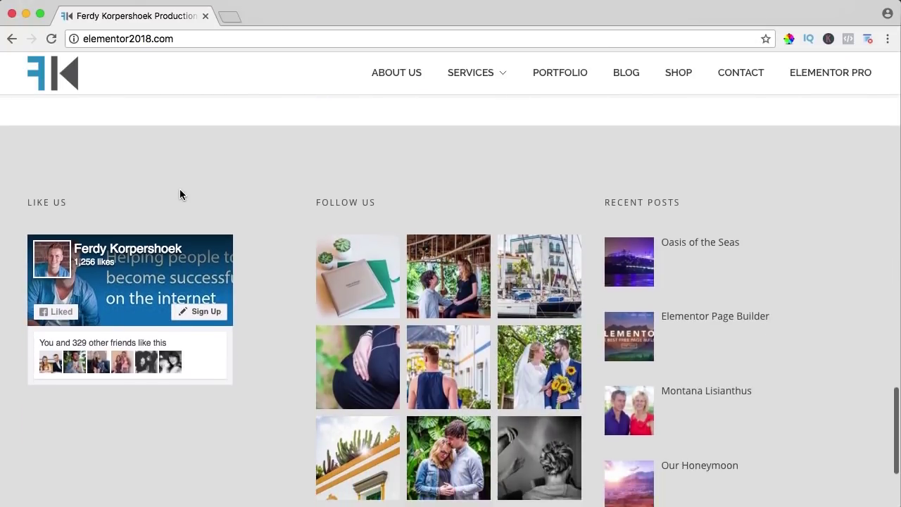
{"action": "scroll", "coordinate": [181, 195], "scroll_direction": "down", "scroll_amount": 3}
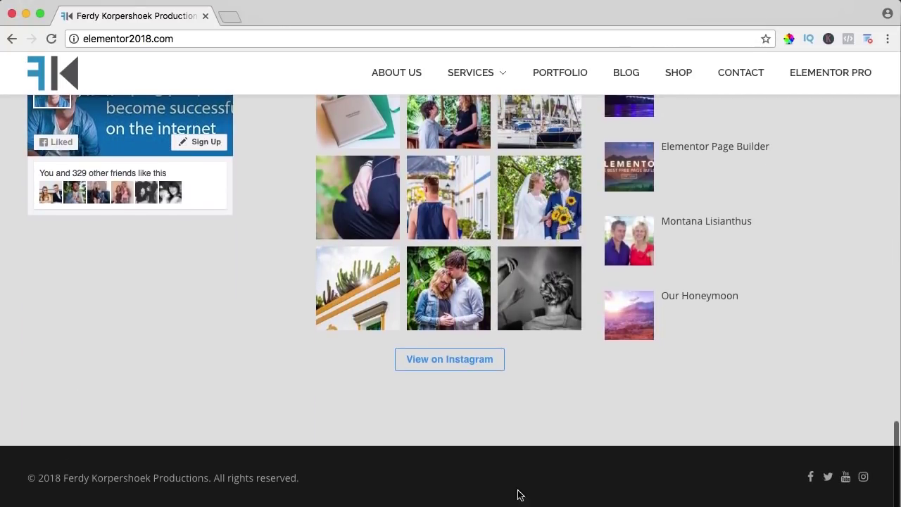
{"action": "scroll", "coordinate": [124, 113], "scroll_direction": "up", "scroll_amount": 2}
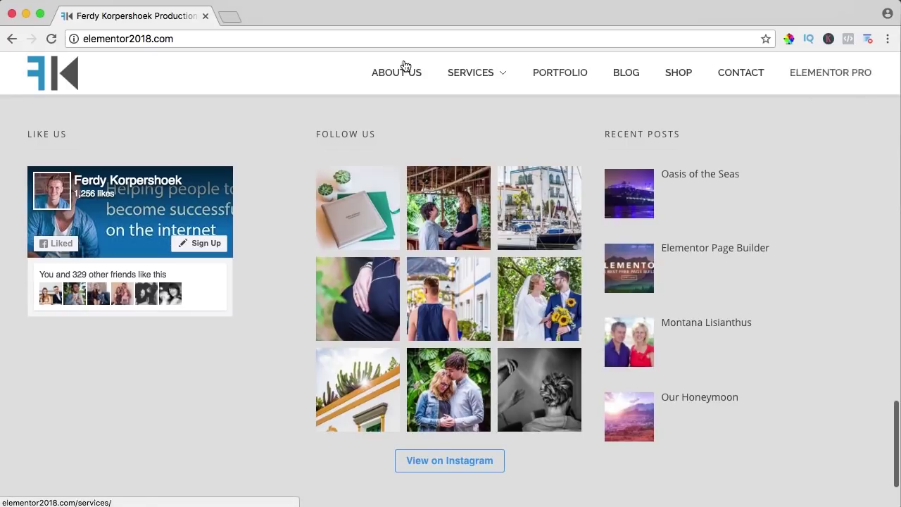
{"action": "scroll", "coordinate": [364, 196], "scroll_direction": "up", "scroll_amount": 10}
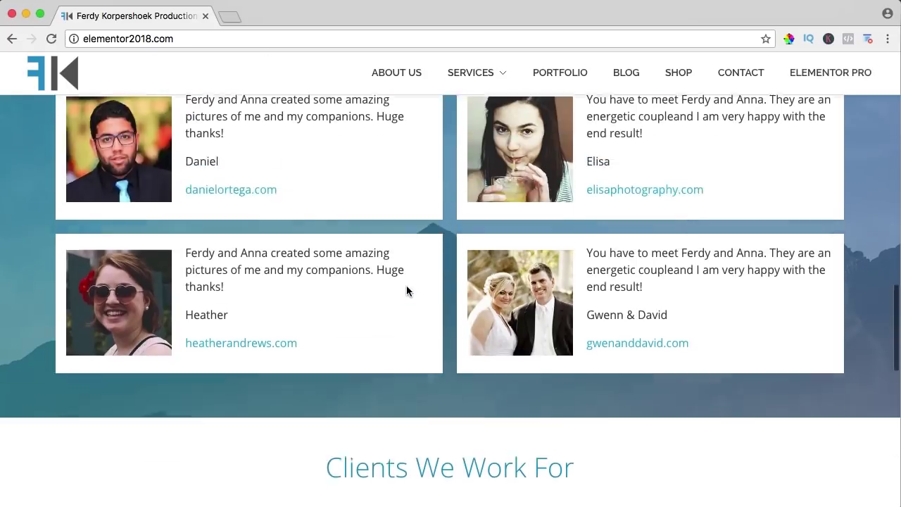
{"action": "scroll", "coordinate": [406, 286], "scroll_direction": "up", "scroll_amount": 15}
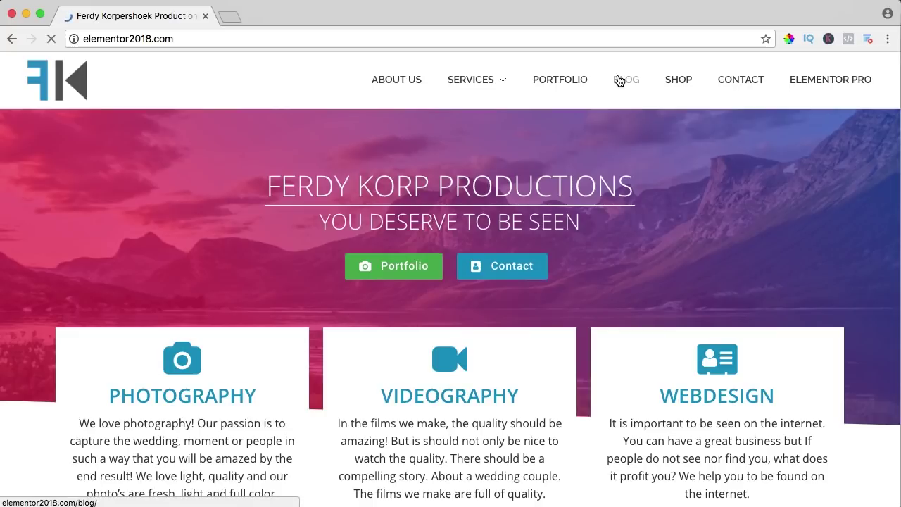
Scroll through the Blog page's post cards, then go back to the home page
{"action": "scroll", "coordinate": [463, 141], "scroll_direction": "down", "scroll_amount": 8}
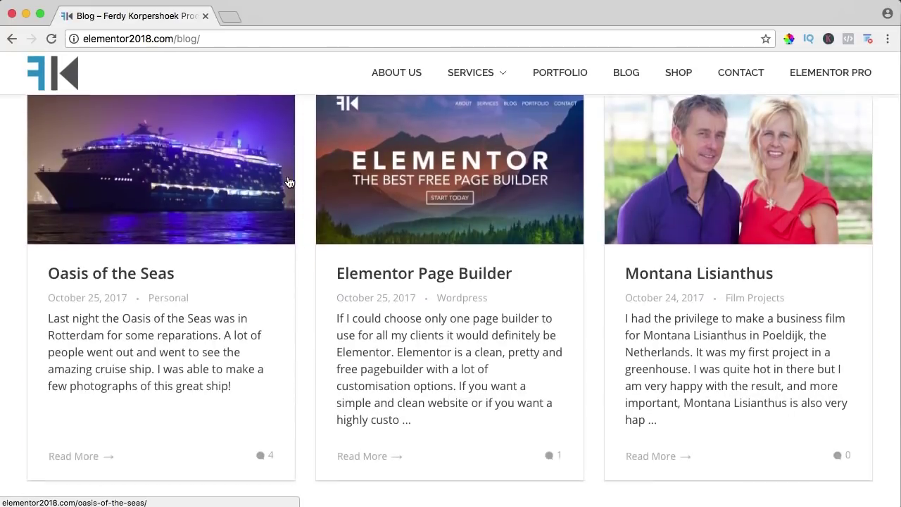
{"action": "scroll", "coordinate": [288, 183], "scroll_direction": "down", "scroll_amount": 3}
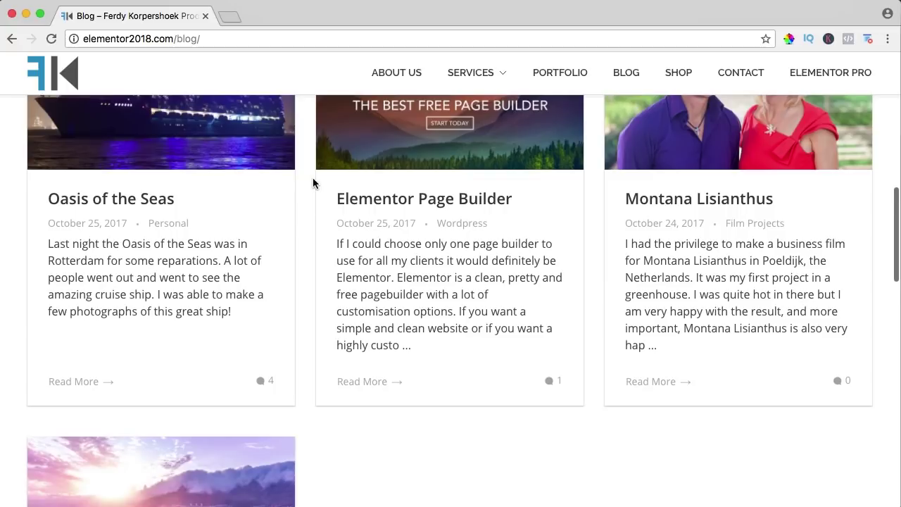
{"action": "scroll", "coordinate": [314, 183], "scroll_direction": "down", "scroll_amount": 2}
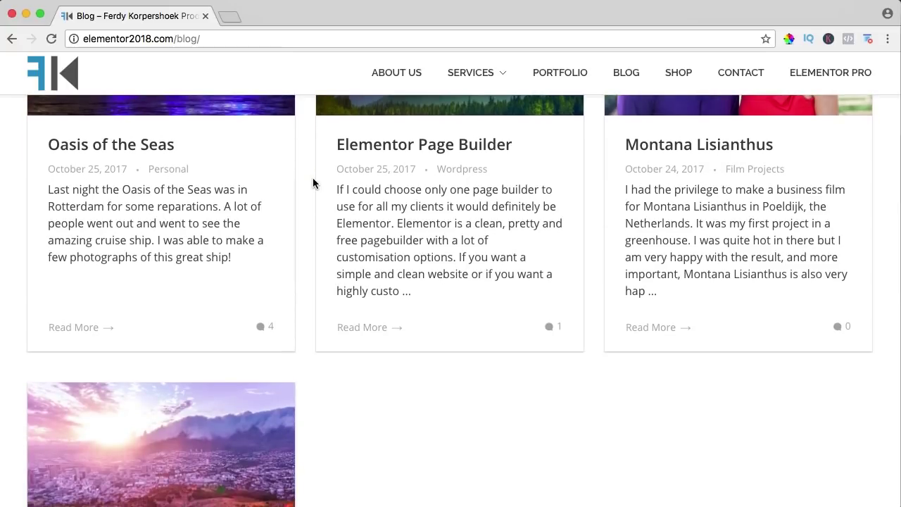
{"action": "key", "text": "super+bracketleft"}
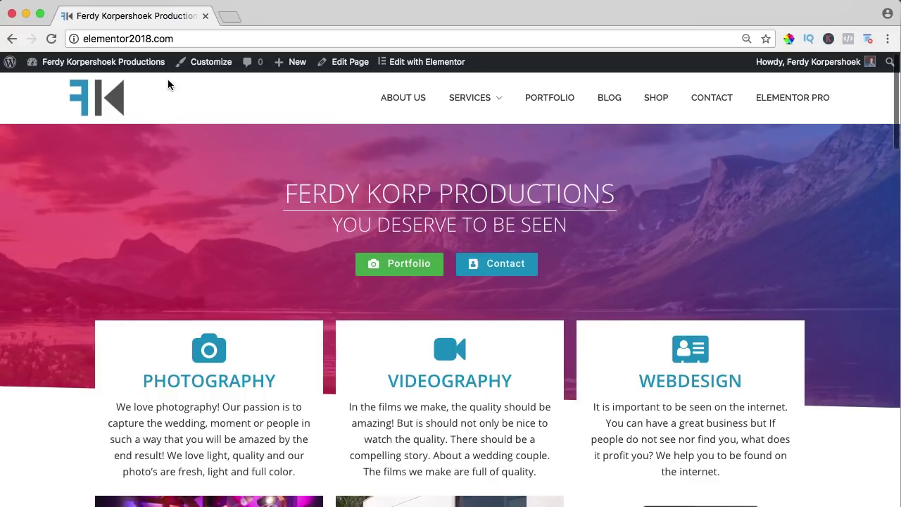
Go to Customize in the WordPress admin bar
{"action": "mouse_move", "coordinate": [462, 101]}
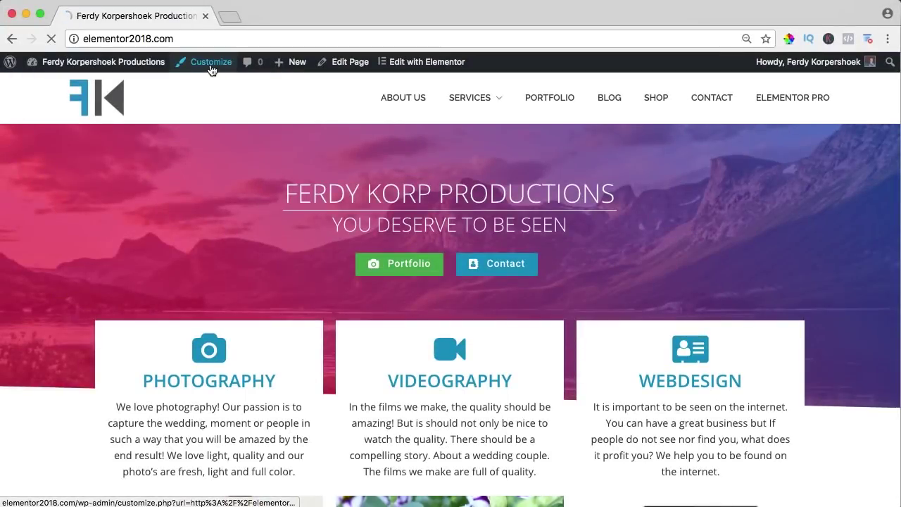
In the Customizer, enable Display Top Header bar and Display Top Header Cart
{"action": "left_click", "coordinate": [211, 67]}
{"action": "left_click", "coordinate": [46, 256]}
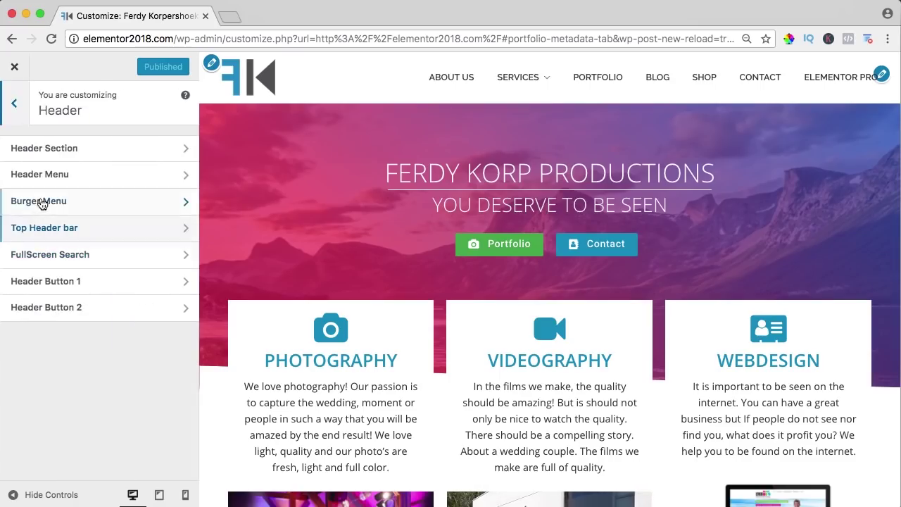
{"action": "left_click", "coordinate": [47, 229]}
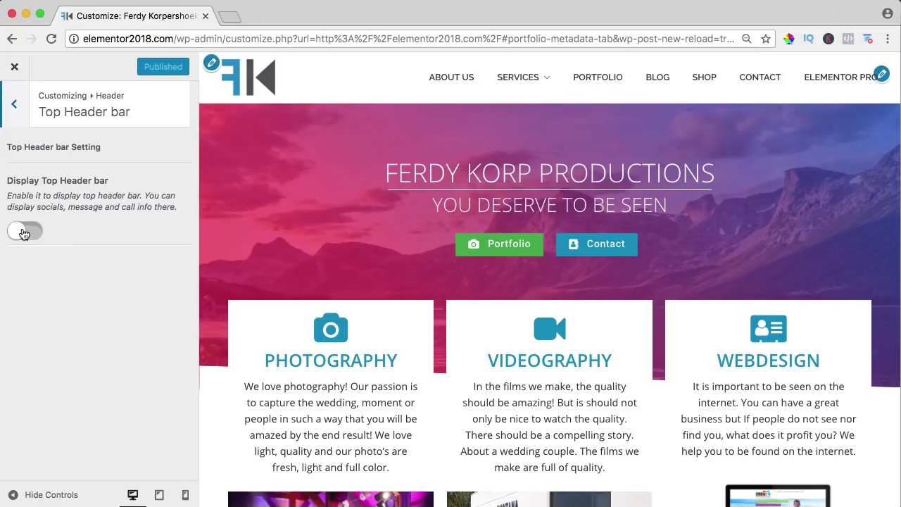
{"action": "left_click", "coordinate": [24, 232]}
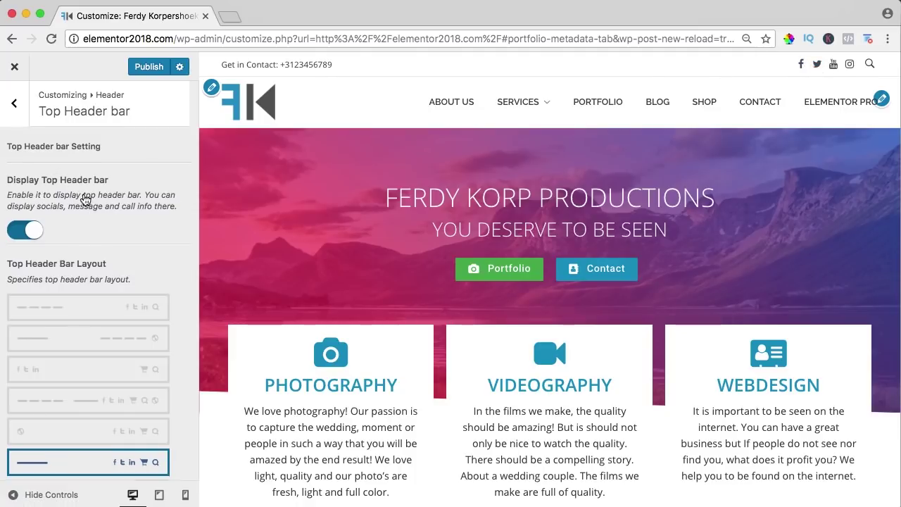
{"action": "scroll", "coordinate": [84, 200], "scroll_direction": "down", "scroll_amount": 5}
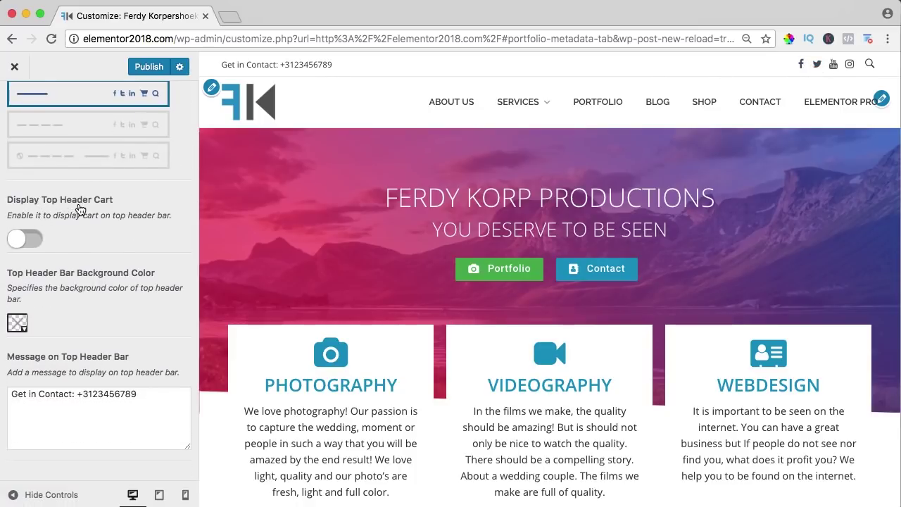
{"action": "left_click", "coordinate": [41, 234]}
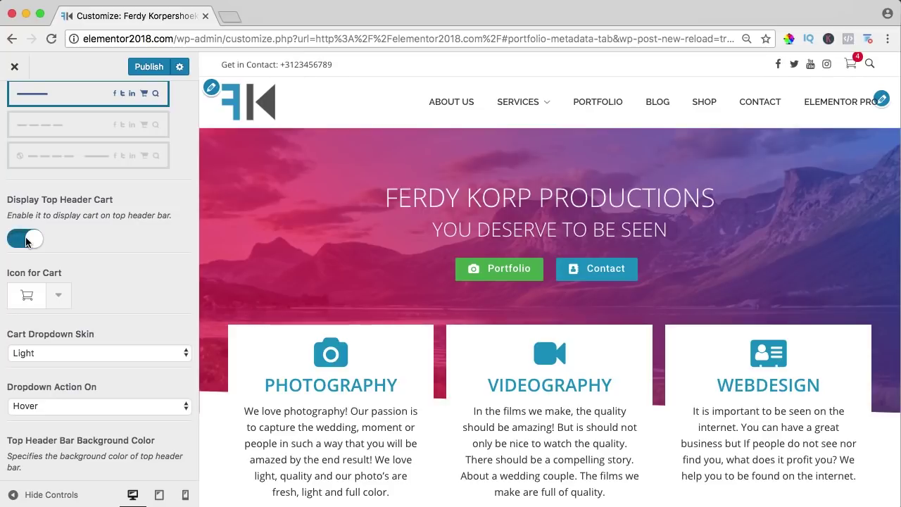
Try the Dark skin for the cart dropdown, then set it back to Light
{"action": "mouse_move", "coordinate": [857, 67]}
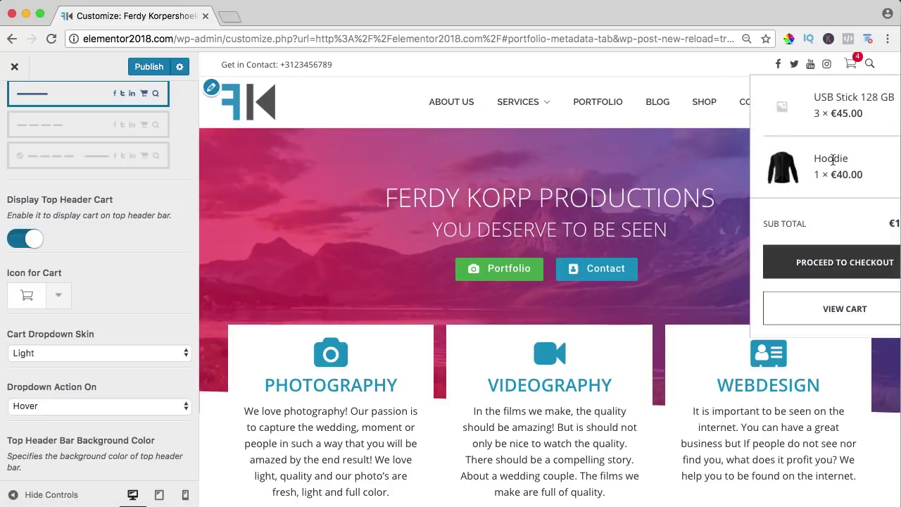
{"action": "left_click", "coordinate": [62, 353]}
{"action": "left_click", "coordinate": [50, 365]}
{"action": "mouse_move", "coordinate": [858, 64]}
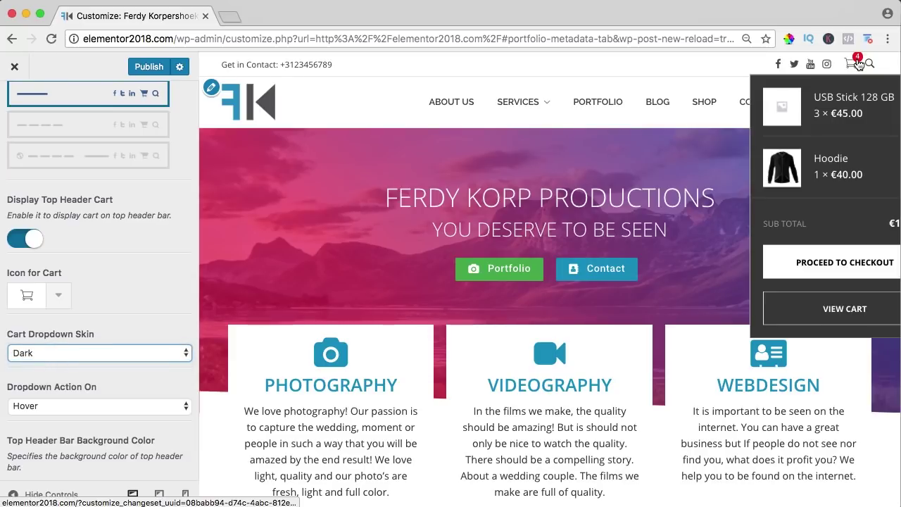
{"action": "left_click", "coordinate": [85, 353]}
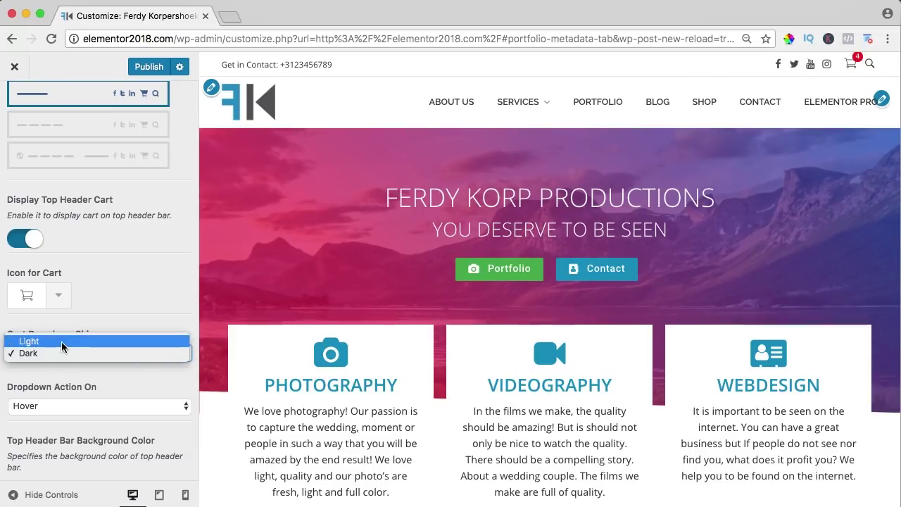
{"action": "left_click", "coordinate": [61, 340]}
{"action": "scroll", "coordinate": [121, 279], "scroll_direction": "down", "scroll_amount": 3}
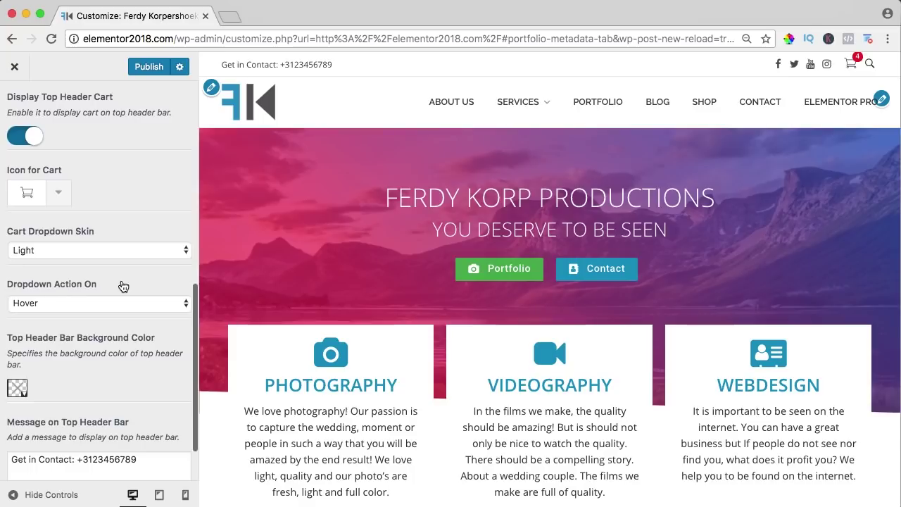
{"action": "scroll", "coordinate": [112, 285], "scroll_direction": "up", "scroll_amount": 3}
{"action": "scroll", "coordinate": [28, 246], "scroll_direction": "up", "scroll_amount": 8}
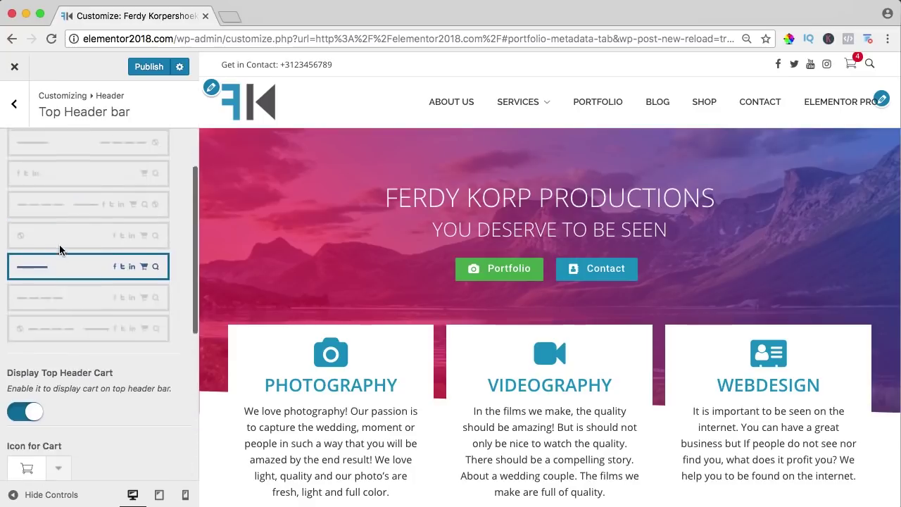
Open General > Website Socials and toggle Use Brand Color on, then back off
{"action": "left_click", "coordinate": [15, 105]}
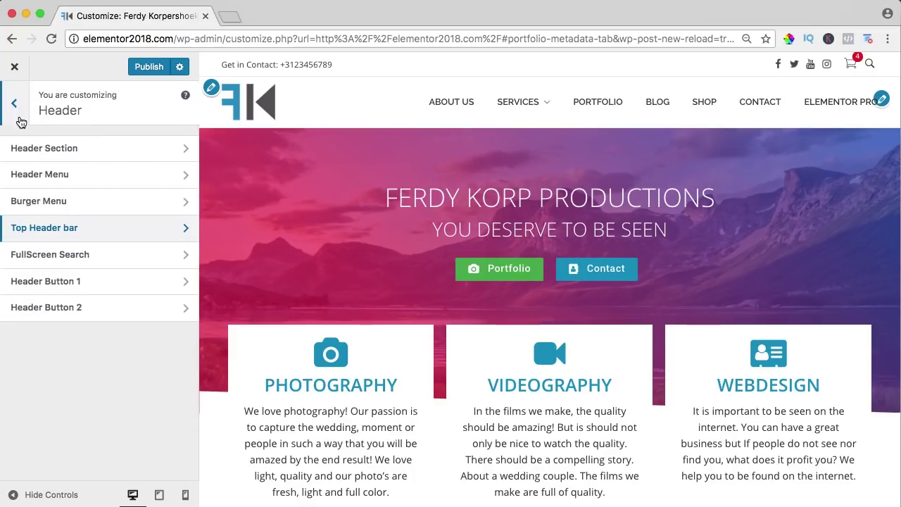
{"action": "left_click", "coordinate": [22, 119]}
{"action": "left_click", "coordinate": [28, 202]}
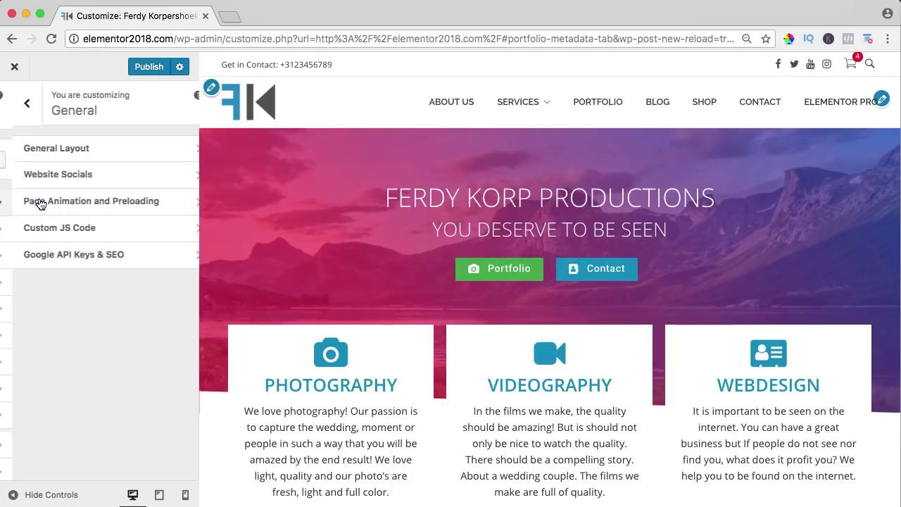
{"action": "left_click", "coordinate": [63, 181]}
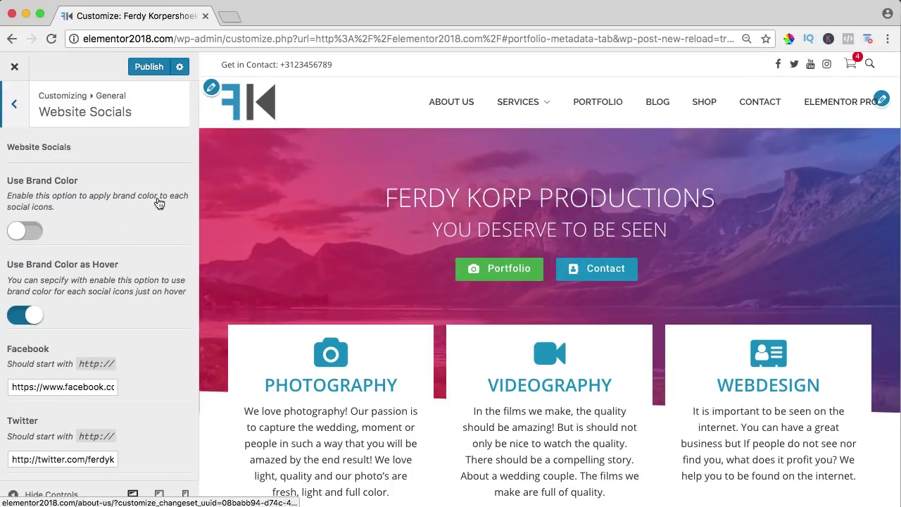
{"action": "left_click", "coordinate": [27, 231]}
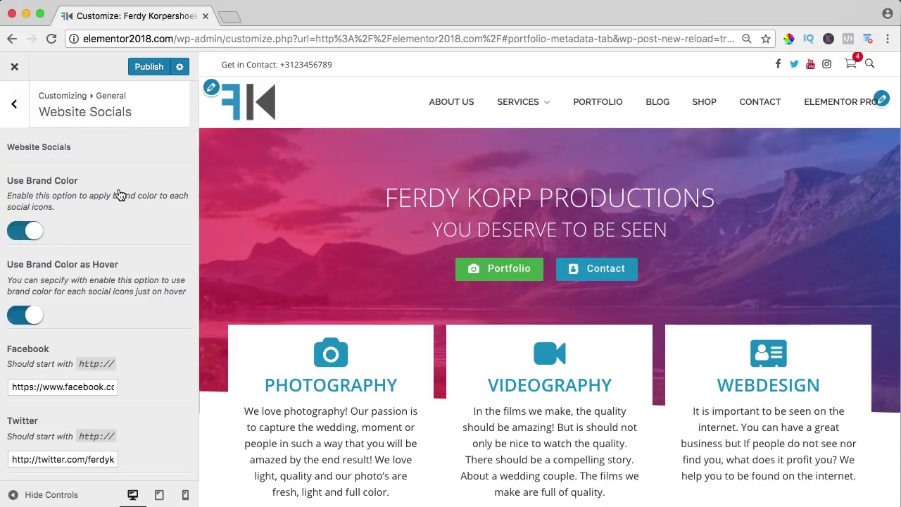
{"action": "left_click", "coordinate": [30, 232]}
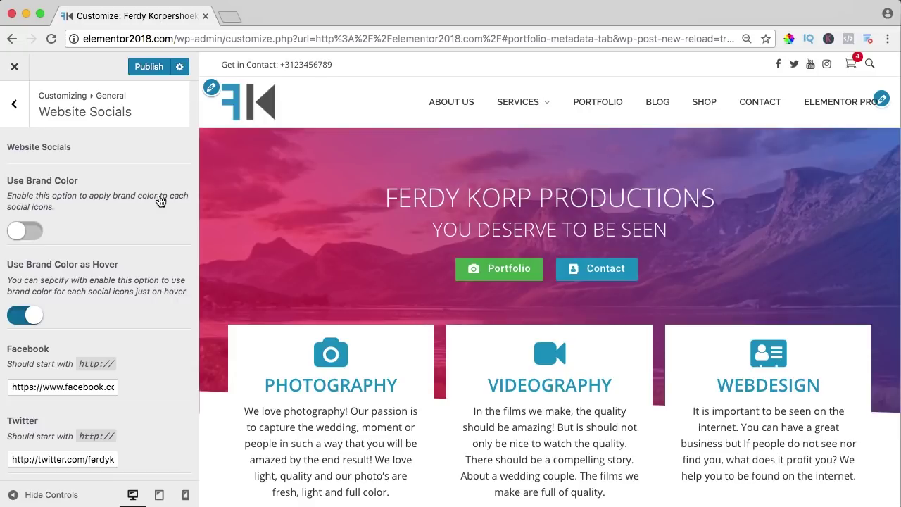
{"action": "scroll", "coordinate": [342, 174], "scroll_direction": "down", "scroll_amount": 2}
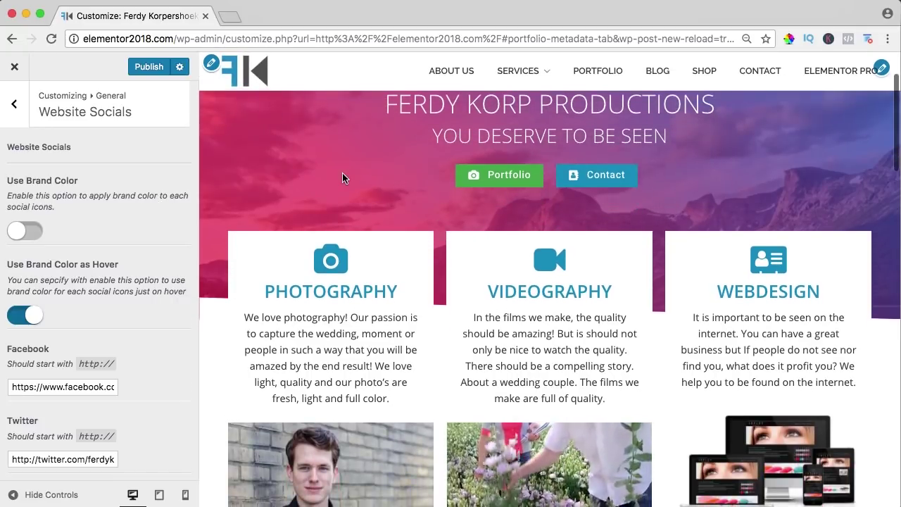
{"action": "scroll", "coordinate": [295, 138], "scroll_direction": "down", "scroll_amount": 5}
{"action": "scroll", "coordinate": [290, 130], "scroll_direction": "up", "scroll_amount": 5}
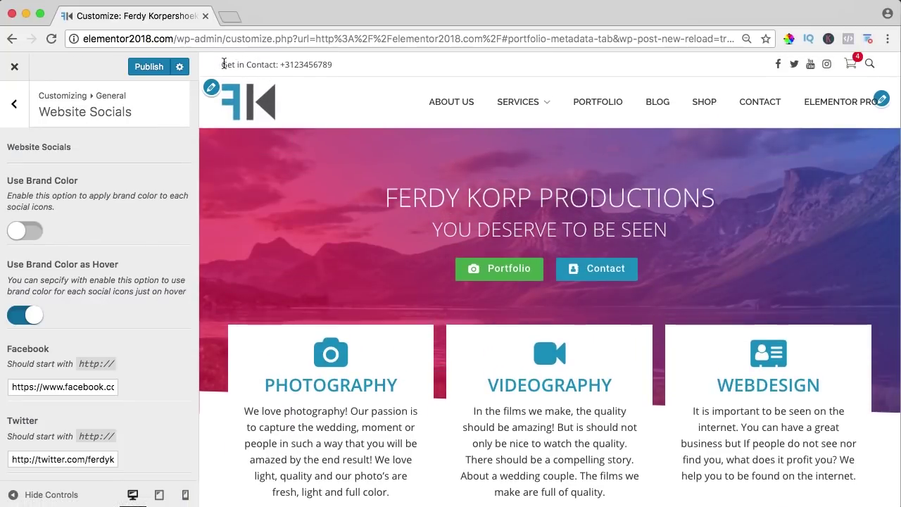
{"action": "left_click_drag", "start_coordinate": [222, 64], "coordinate": [399, 68]}
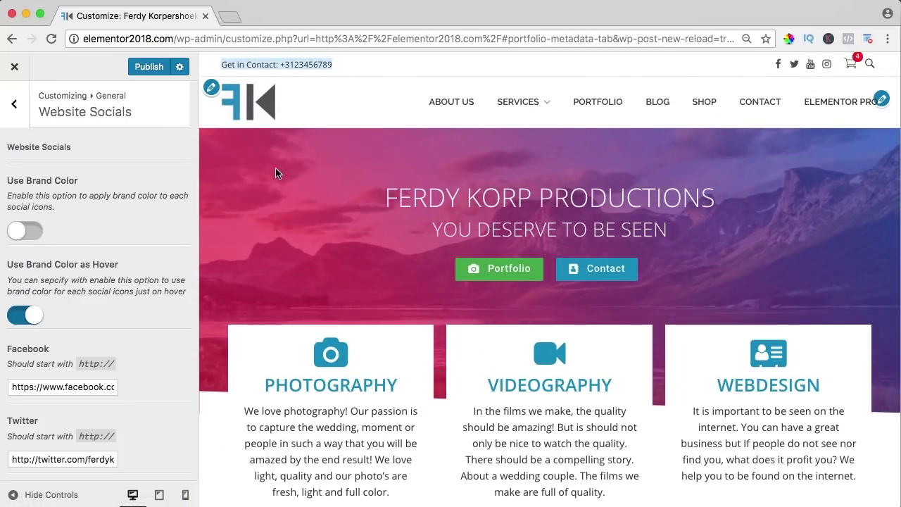
{"action": "scroll", "coordinate": [324, 170], "scroll_direction": "down", "scroll_amount": 2}
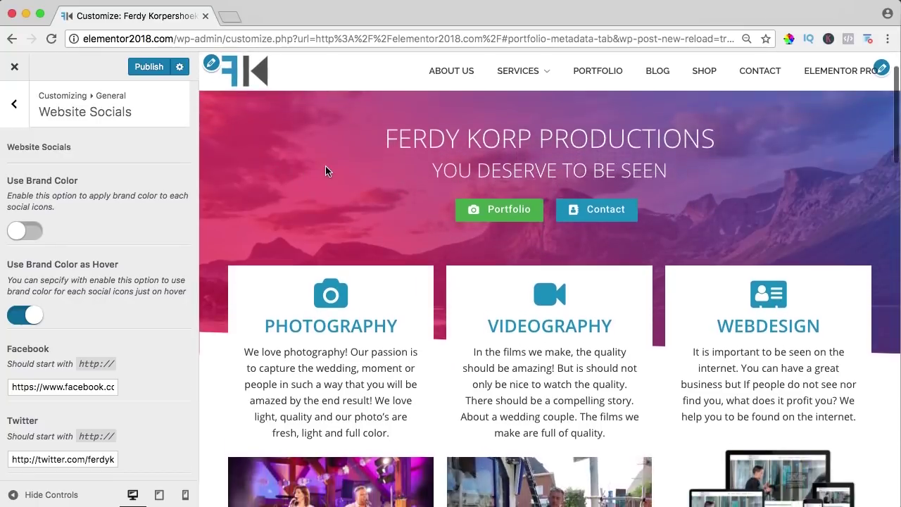
{"action": "scroll", "coordinate": [325, 162], "scroll_direction": "down", "scroll_amount": 3}
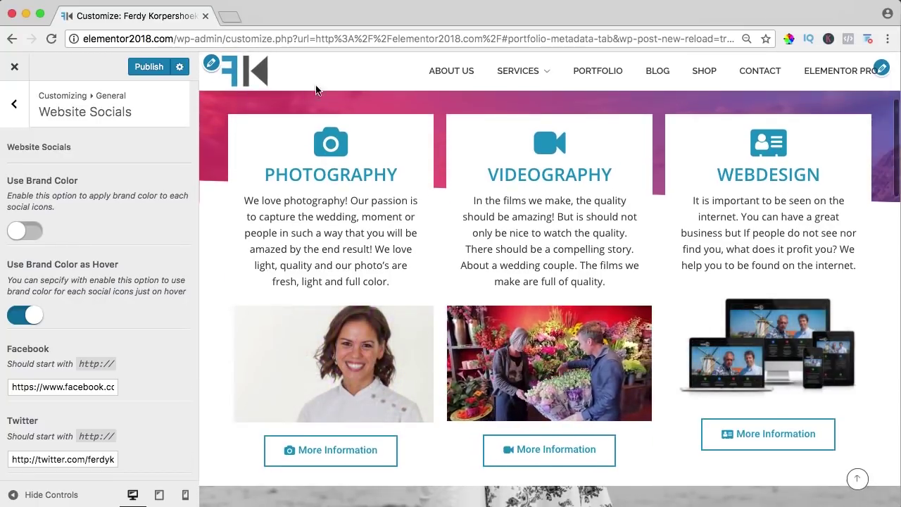
{"action": "scroll", "coordinate": [479, 171], "scroll_direction": "down", "scroll_amount": 5}
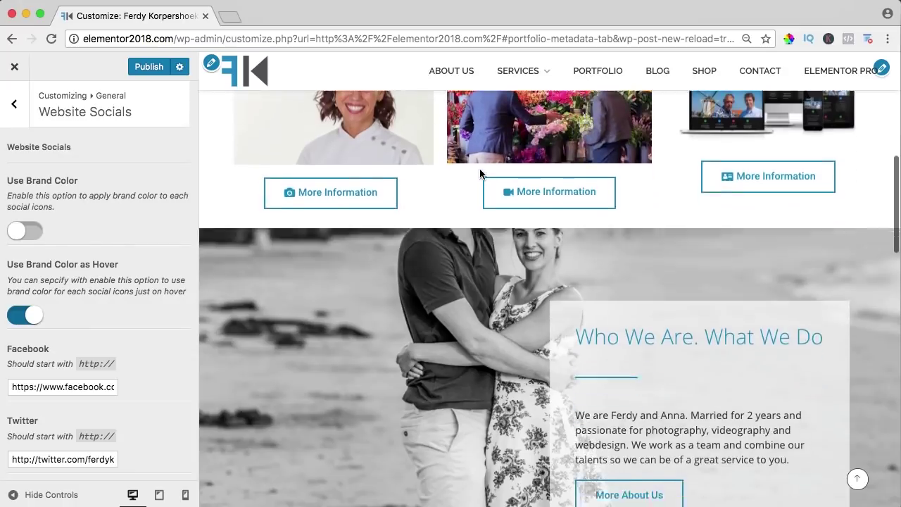
{"action": "scroll", "coordinate": [480, 173], "scroll_direction": "down", "scroll_amount": 10}
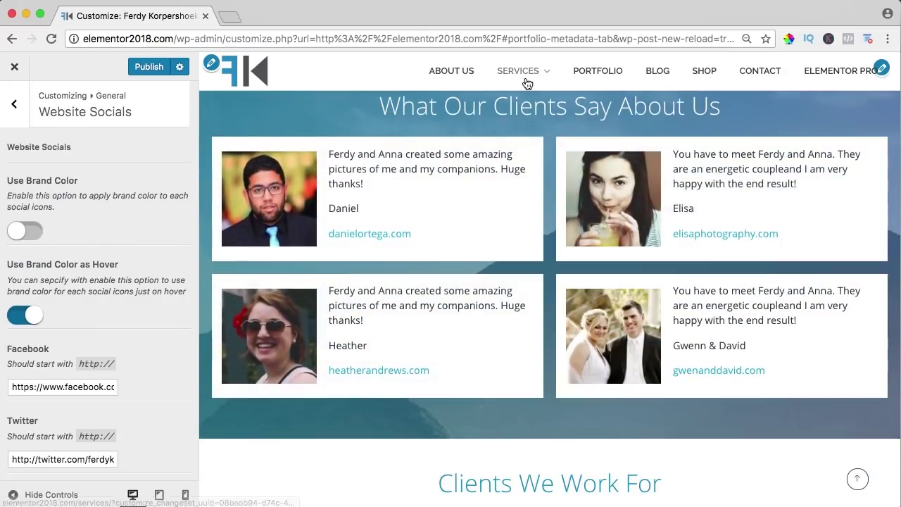
{"action": "scroll", "coordinate": [494, 205], "scroll_direction": "down", "scroll_amount": 2}
{"action": "scroll", "coordinate": [493, 204], "scroll_direction": "down", "scroll_amount": 8}
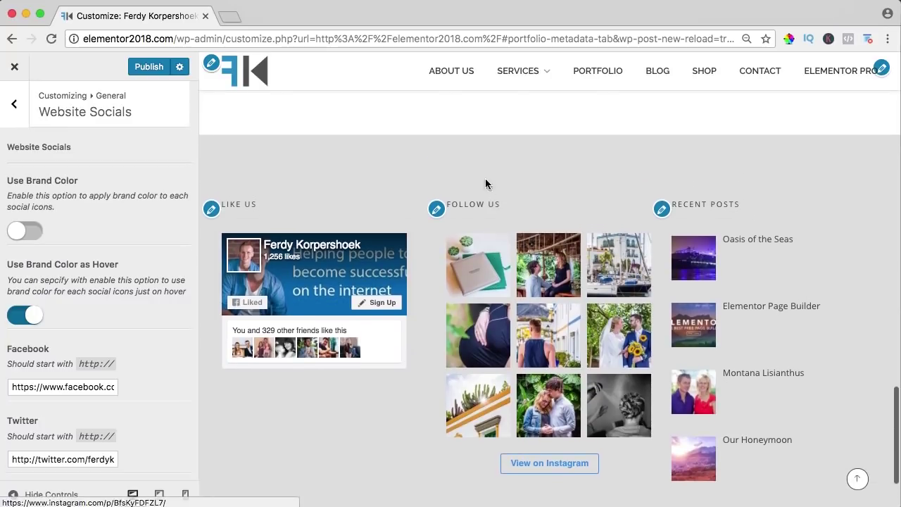
{"action": "scroll", "coordinate": [301, 238], "scroll_direction": "down", "scroll_amount": 1}
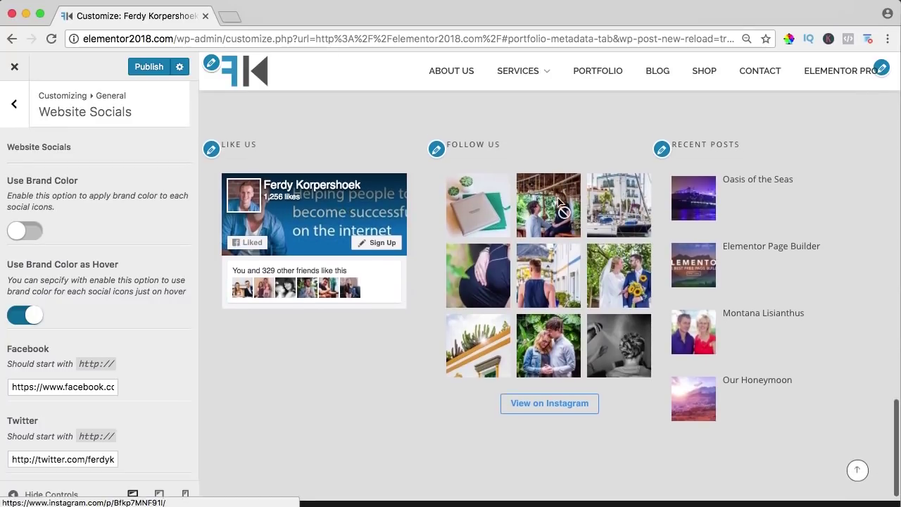
{"action": "scroll", "coordinate": [289, 449], "scroll_direction": "down", "scroll_amount": 1}
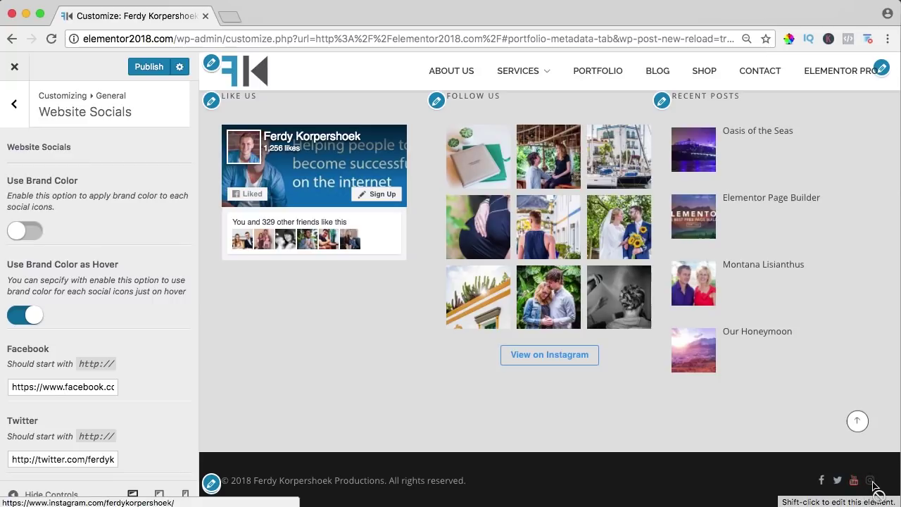
{"action": "scroll", "coordinate": [391, 417], "scroll_direction": "up", "scroll_amount": 1}
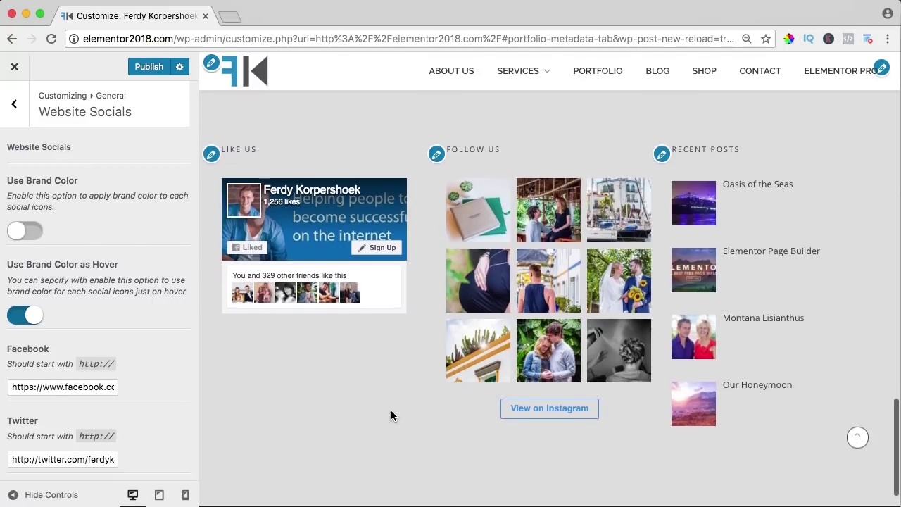
Return to the root Customizer menu and open Footer > Sub Footer
{"action": "left_click", "coordinate": [9, 106]}
{"action": "left_click", "coordinate": [16, 112]}
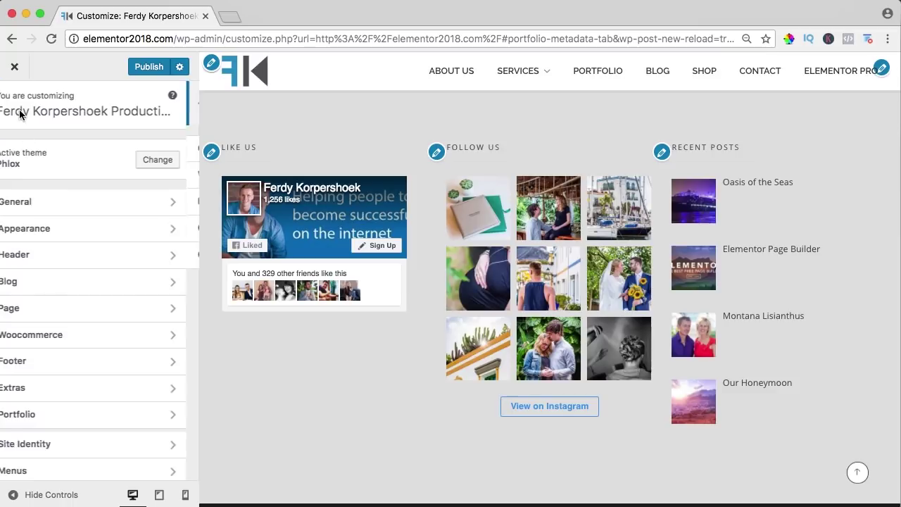
{"action": "left_click", "coordinate": [46, 362]}
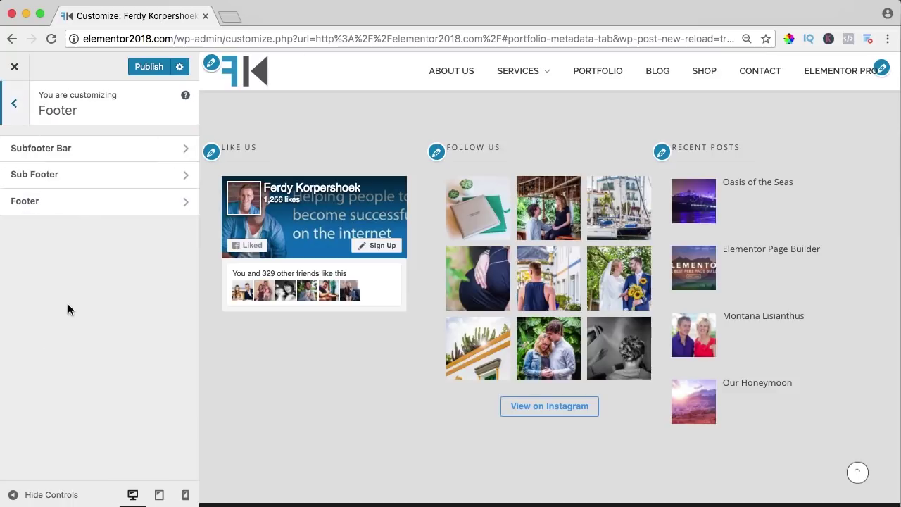
{"action": "scroll", "coordinate": [312, 356], "scroll_direction": "down", "scroll_amount": 1}
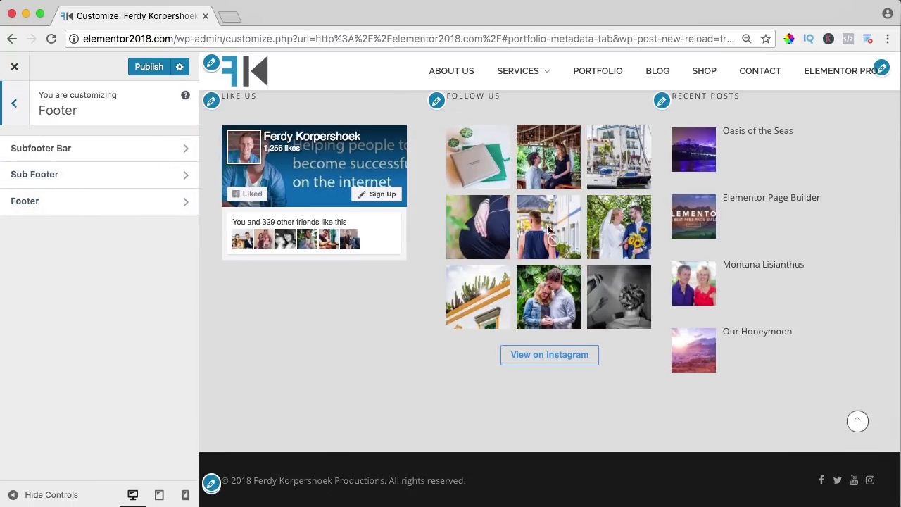
{"action": "left_click", "coordinate": [62, 183]}
{"action": "scroll", "coordinate": [117, 289], "scroll_direction": "down", "scroll_amount": 3}
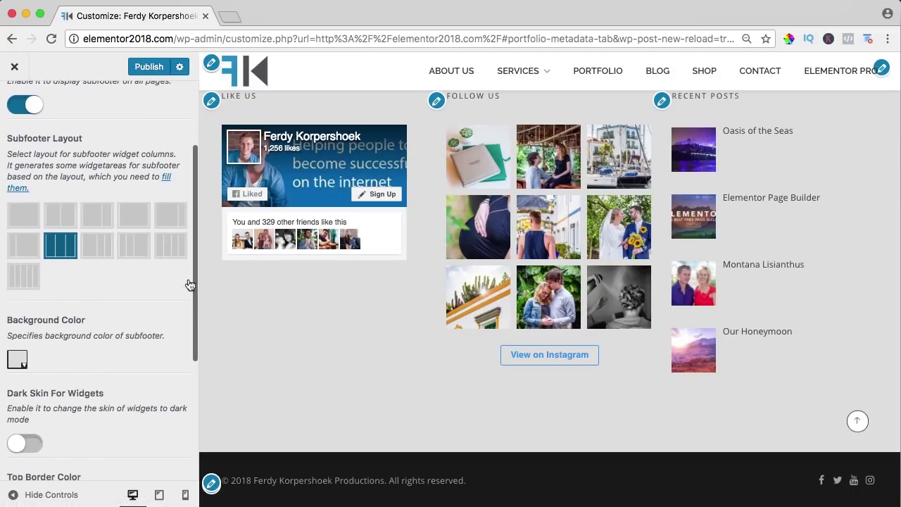
{"action": "scroll", "coordinate": [326, 321], "scroll_direction": "up", "scroll_amount": 1}
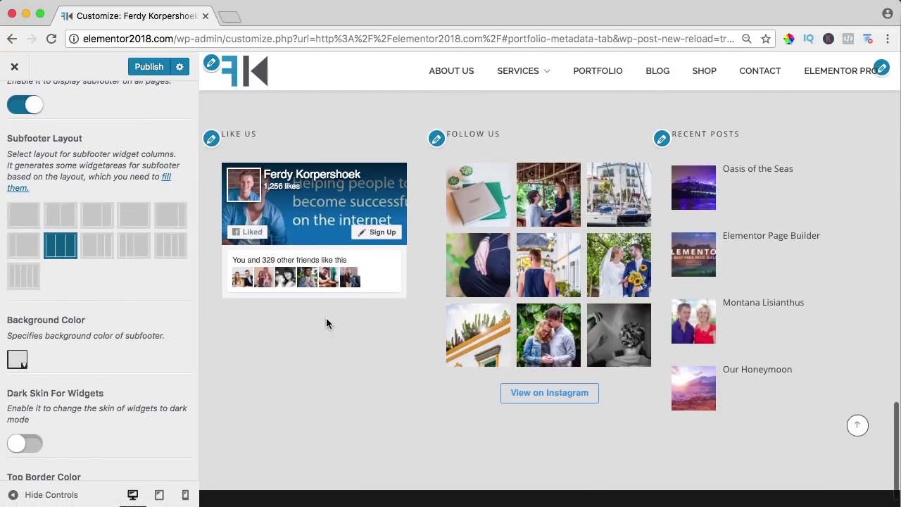
Set the subfooter Background Color to black and turn on Dark Skin For Widgets
{"action": "left_click", "coordinate": [18, 360]}
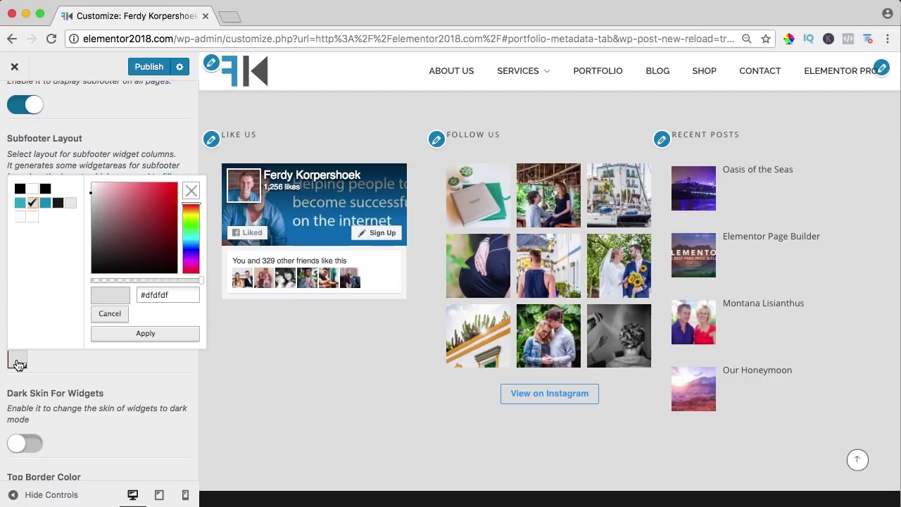
{"action": "left_click", "coordinate": [20, 190]}
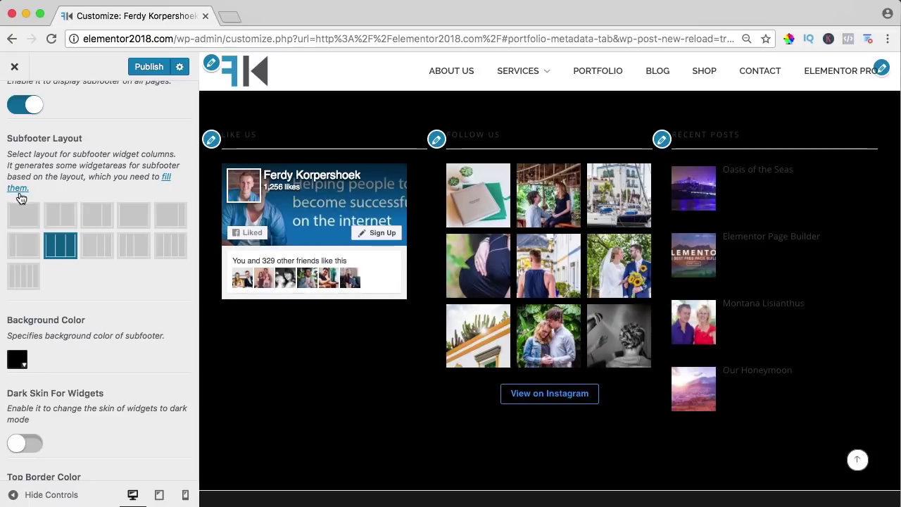
{"action": "scroll", "coordinate": [450, 179], "scroll_direction": "up", "scroll_amount": 1}
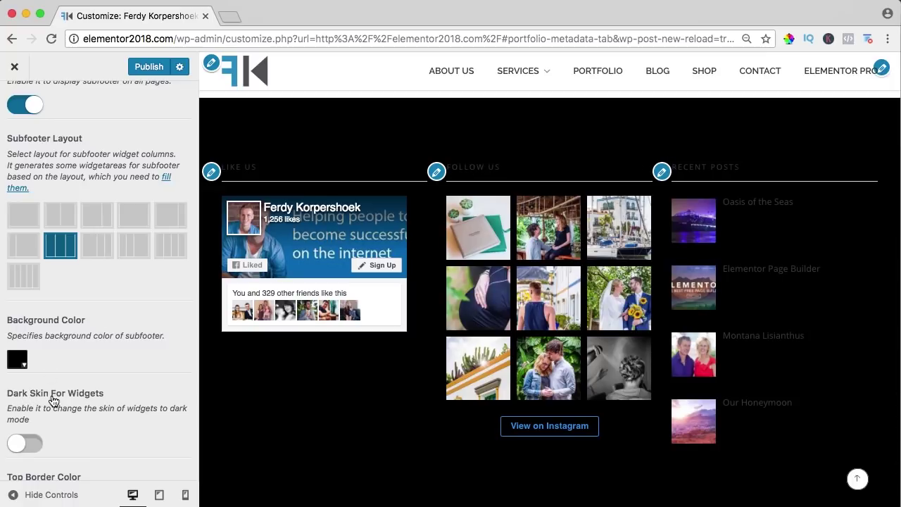
{"action": "left_click", "coordinate": [26, 444]}
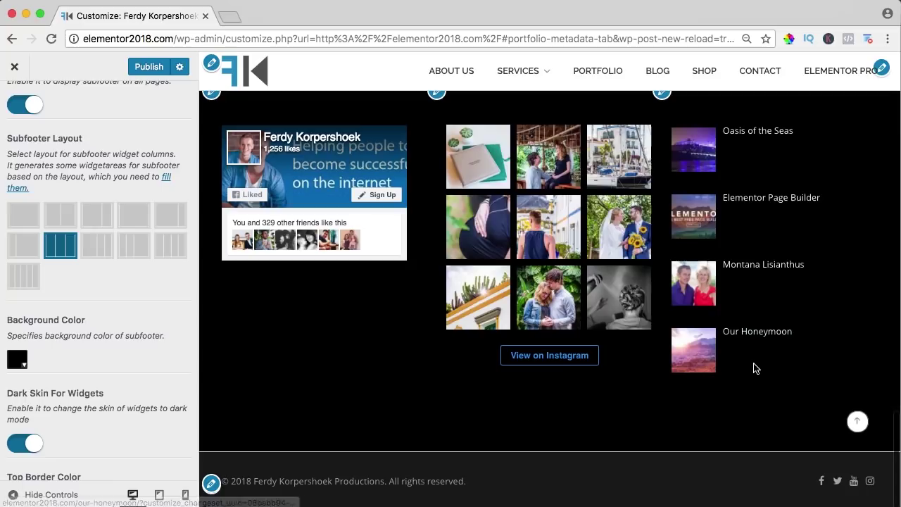
{"action": "left_click", "coordinate": [857, 423]}
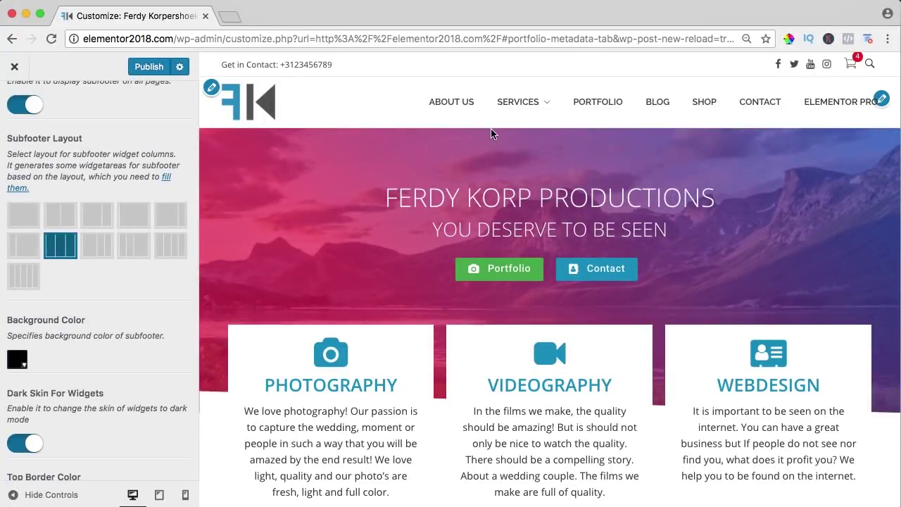
Show the Blog page in the preview and open the Blog > Blog Slider settings
{"action": "left_click", "coordinate": [661, 106]}
{"action": "left_click", "coordinate": [13, 104]}
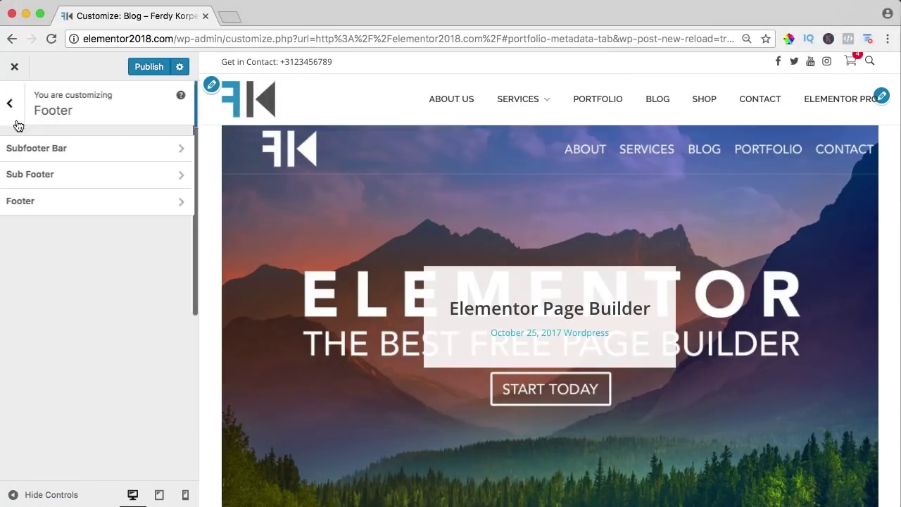
{"action": "left_click", "coordinate": [13, 104]}
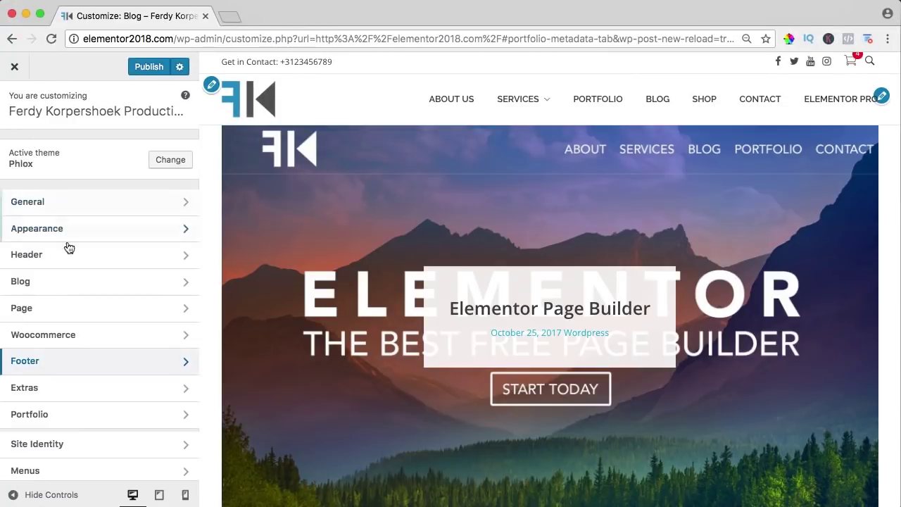
{"action": "left_click", "coordinate": [39, 287]}
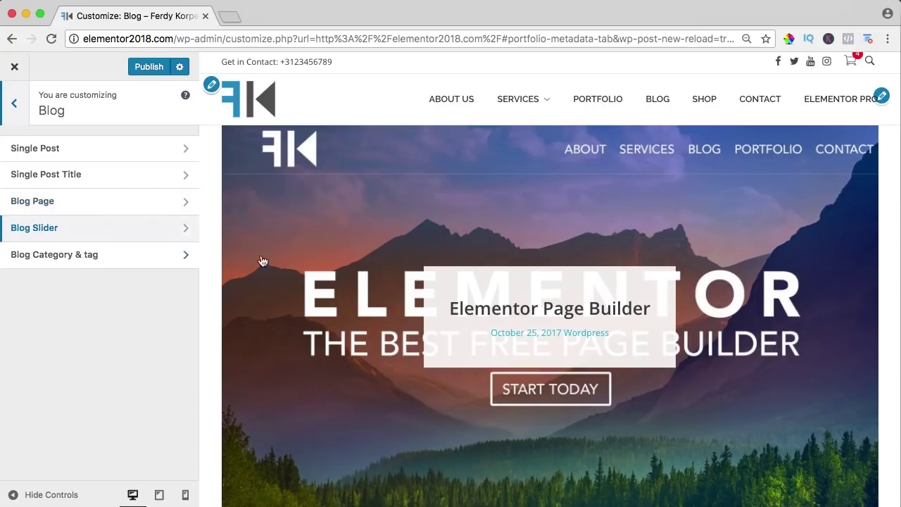
{"action": "left_click", "coordinate": [117, 231]}
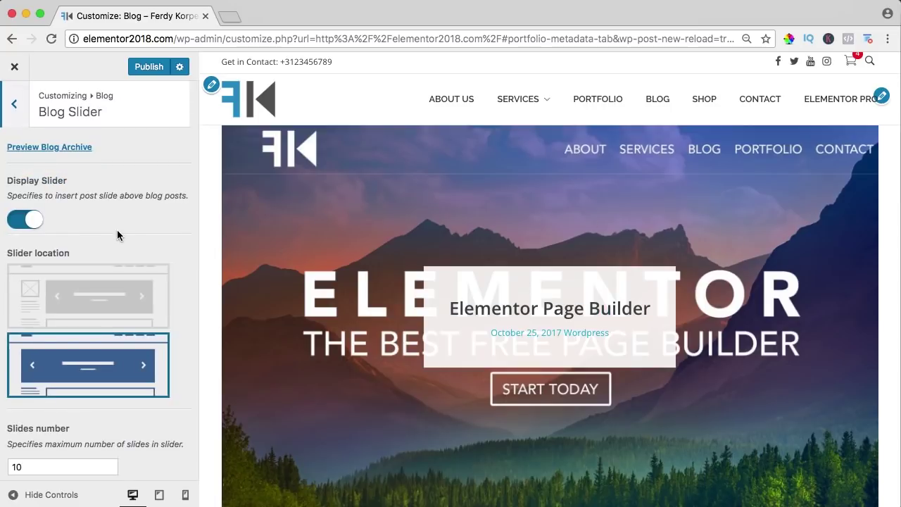
Toggle Display Slider off and back on
{"action": "scroll", "coordinate": [136, 231], "scroll_direction": "down", "scroll_amount": 2}
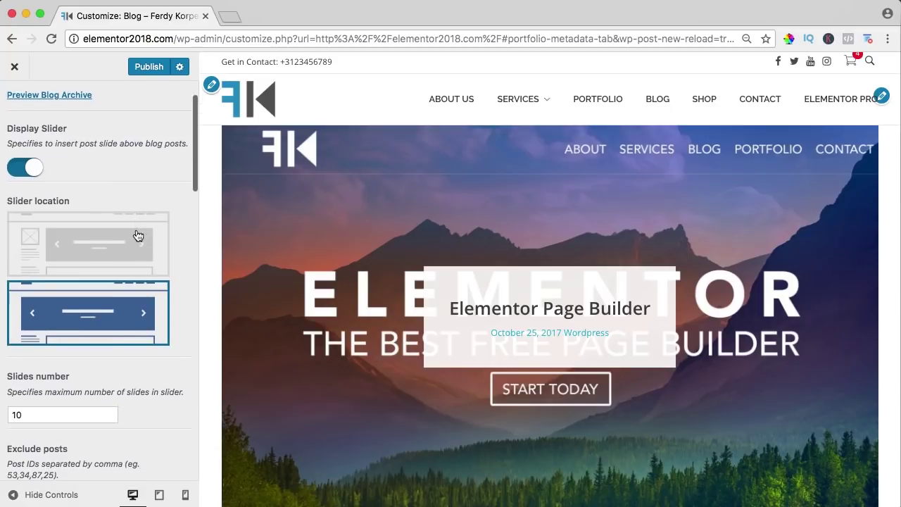
{"action": "left_click", "coordinate": [25, 168]}
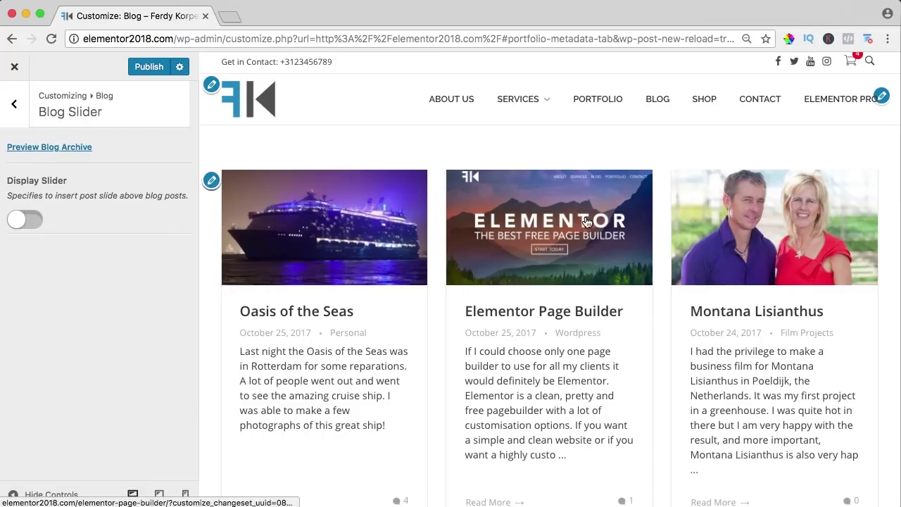
{"action": "scroll", "coordinate": [586, 224], "scroll_direction": "down", "scroll_amount": 2}
{"action": "scroll", "coordinate": [585, 218], "scroll_direction": "up", "scroll_amount": 2}
{"action": "left_click", "coordinate": [21, 220]}
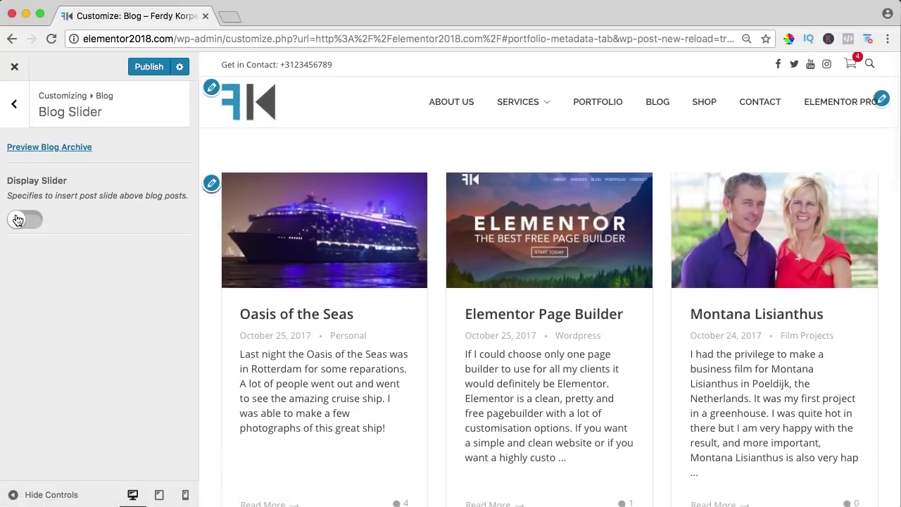
Try the fourth and second slider skins, then return to the first skin
{"action": "scroll", "coordinate": [88, 234], "scroll_direction": "down", "scroll_amount": 10}
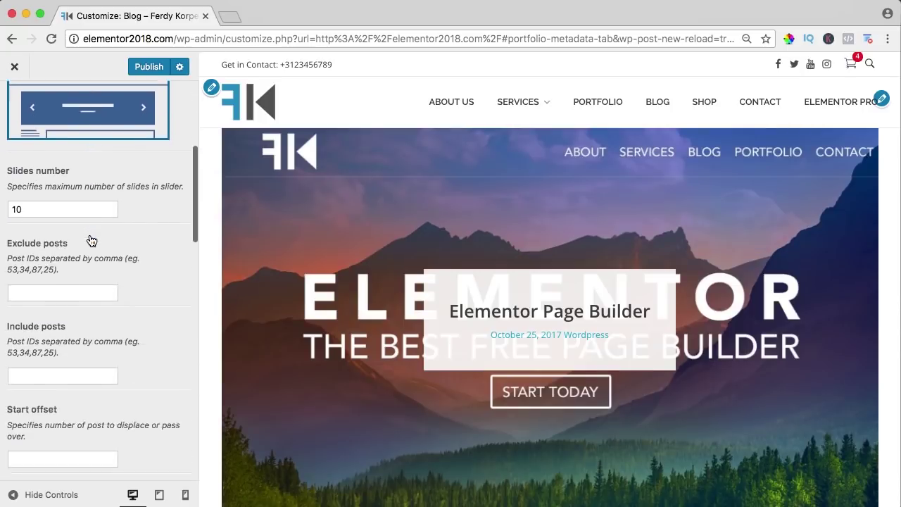
{"action": "scroll", "coordinate": [91, 240], "scroll_direction": "down", "scroll_amount": 3}
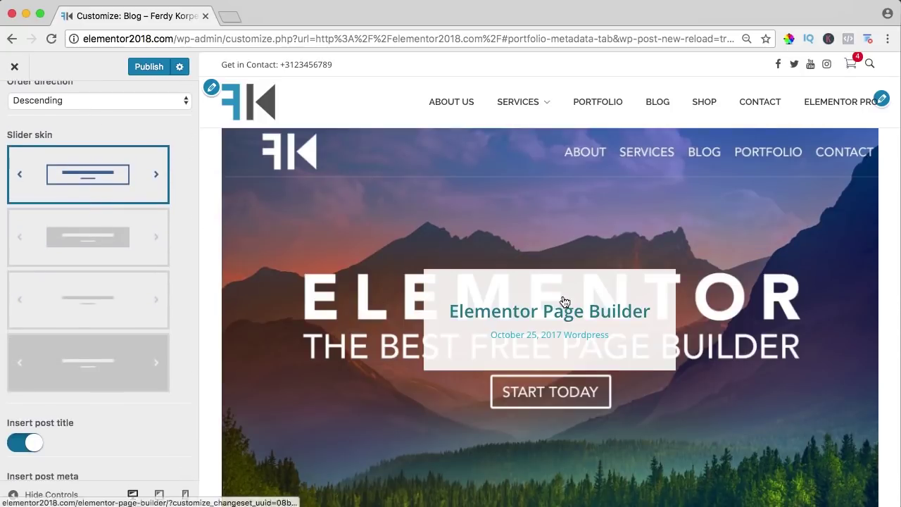
{"action": "left_click", "coordinate": [101, 364]}
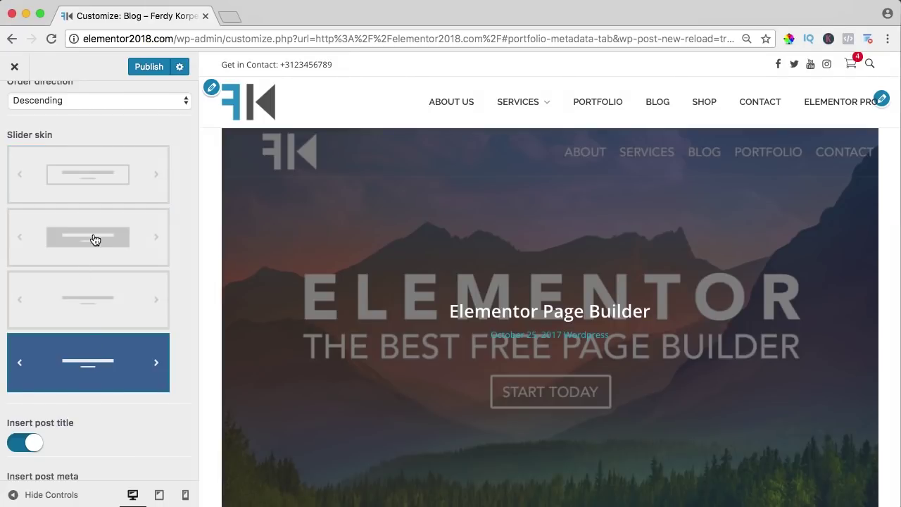
{"action": "left_click", "coordinate": [96, 240]}
{"action": "scroll", "coordinate": [94, 243], "scroll_direction": "up", "scroll_amount": 1}
{"action": "left_click", "coordinate": [96, 169]}
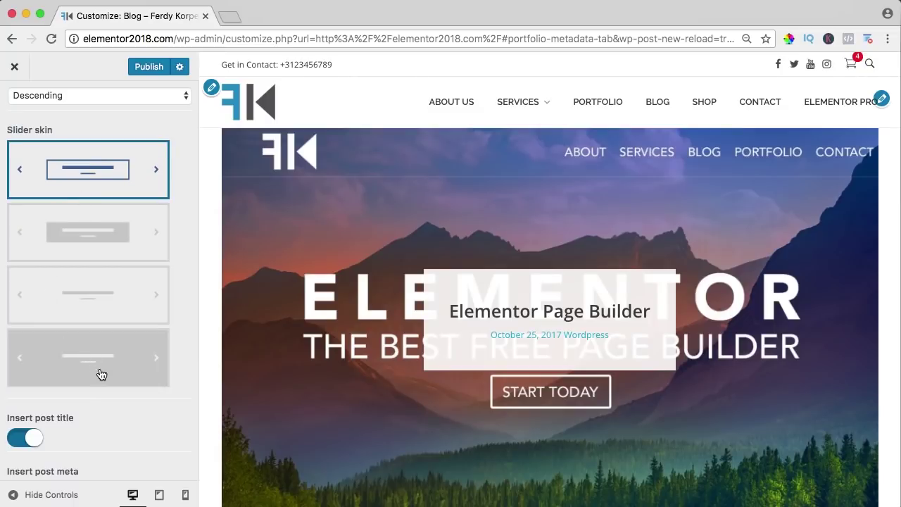
Toggle Insert post title off and back on, then return to the Blog list
{"action": "left_click", "coordinate": [26, 438]}
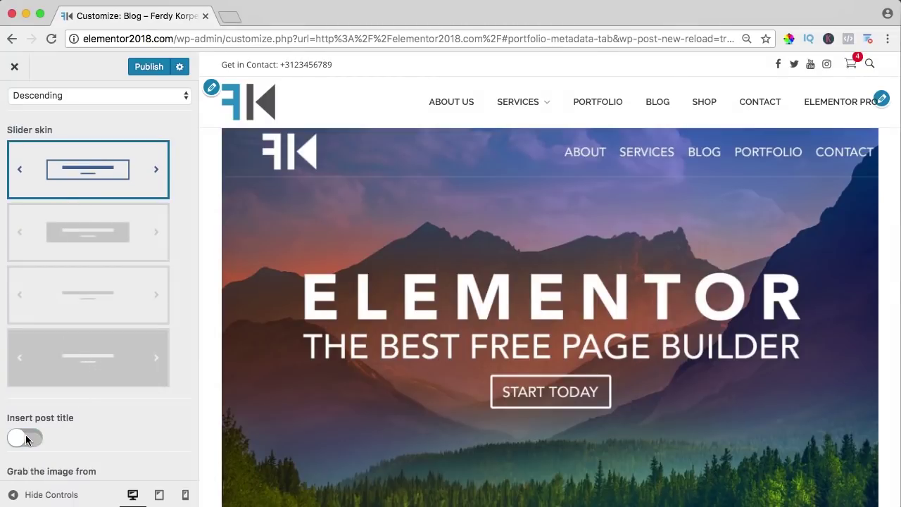
{"action": "left_click", "coordinate": [26, 438]}
{"action": "scroll", "coordinate": [27, 120], "scroll_direction": "up", "scroll_amount": 10}
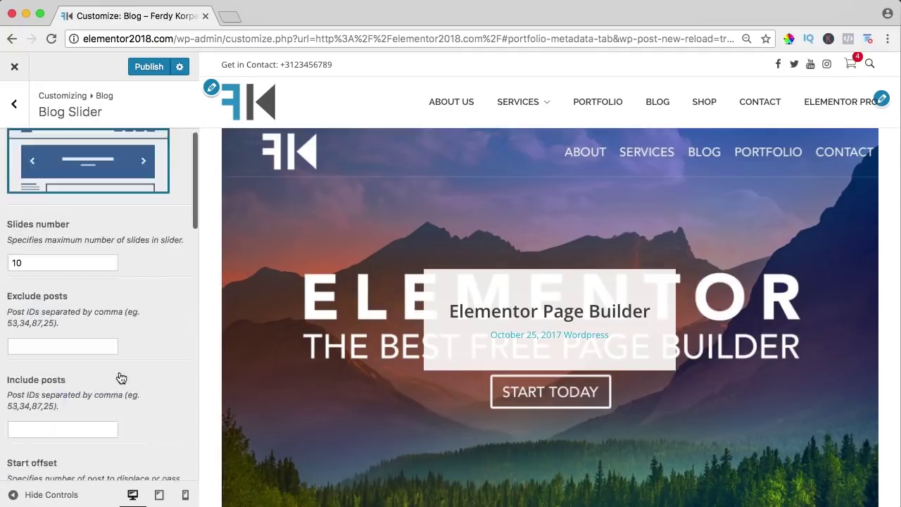
{"action": "left_click", "coordinate": [27, 120]}
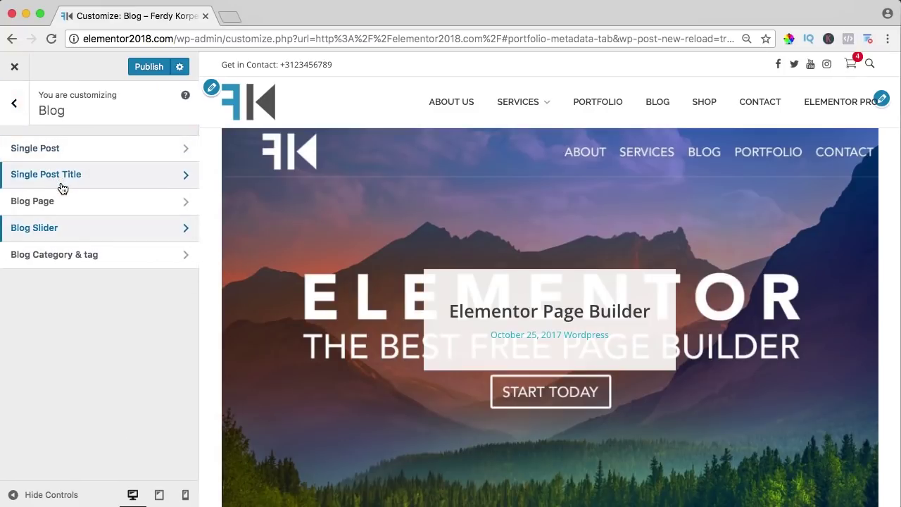
Preview masonry and standard Blog Templates, settle on the three-column grid, and publish
{"action": "left_click", "coordinate": [52, 205]}
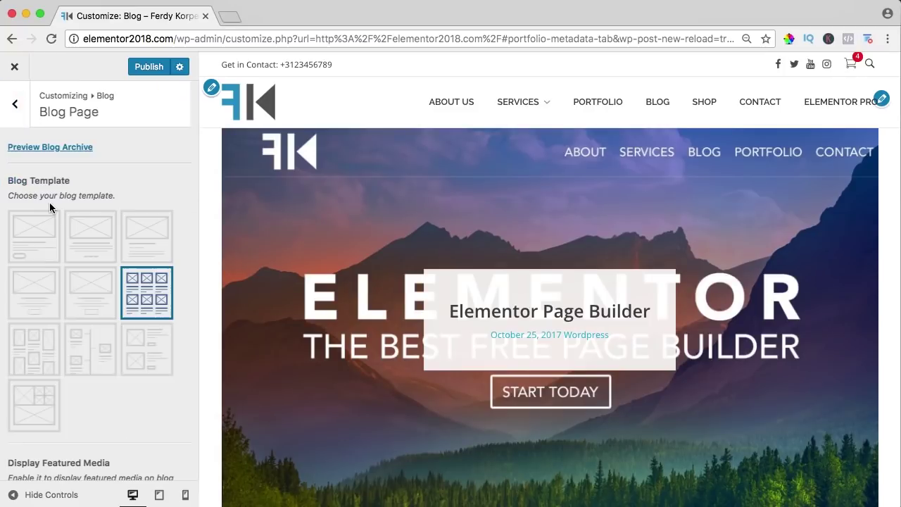
{"action": "scroll", "coordinate": [560, 248], "scroll_direction": "down", "scroll_amount": 10}
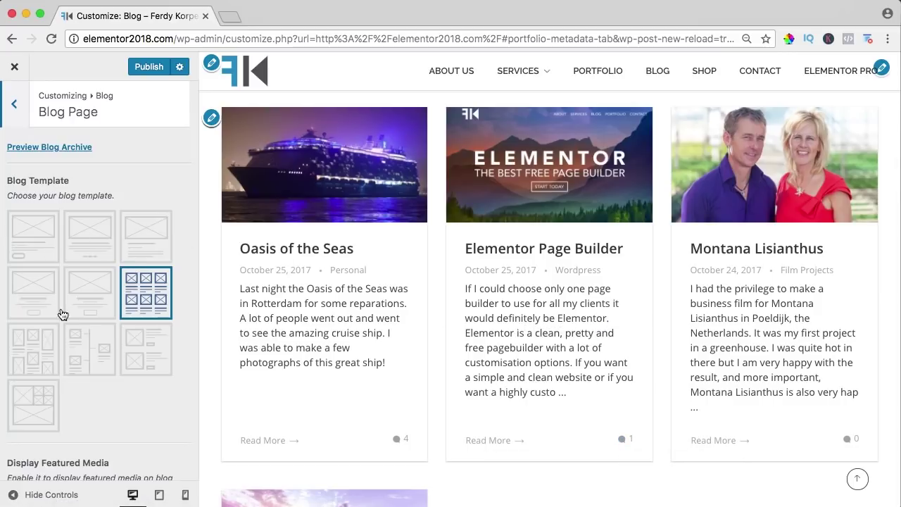
{"action": "left_click", "coordinate": [39, 352]}
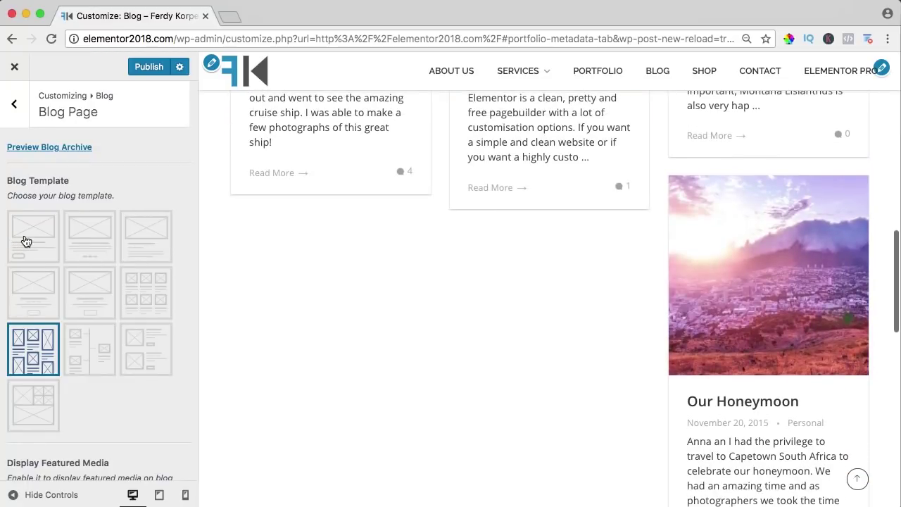
{"action": "left_click", "coordinate": [24, 242]}
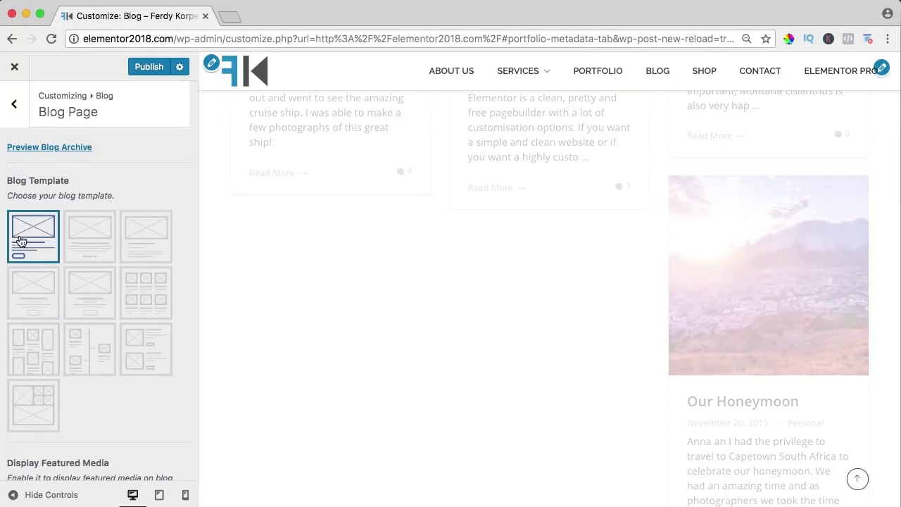
{"action": "scroll", "coordinate": [487, 232], "scroll_direction": "down", "scroll_amount": 15}
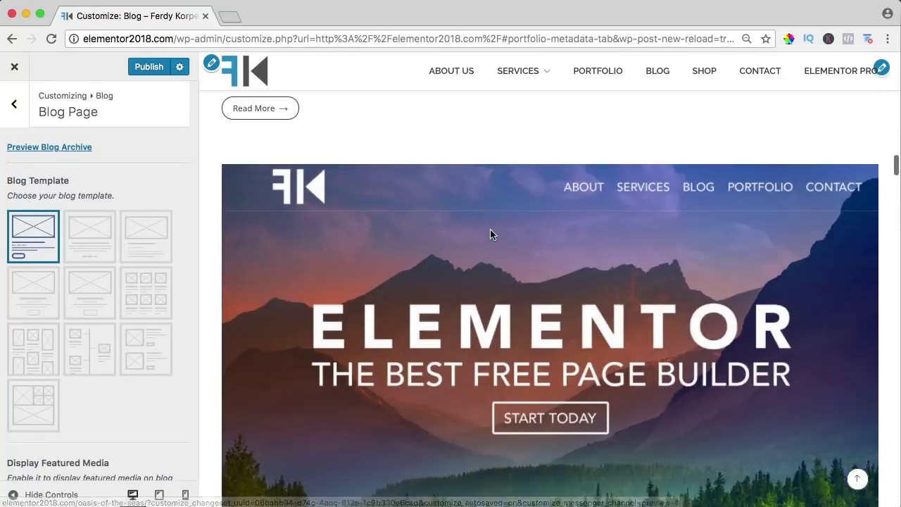
{"action": "scroll", "coordinate": [490, 234], "scroll_direction": "down", "scroll_amount": 8}
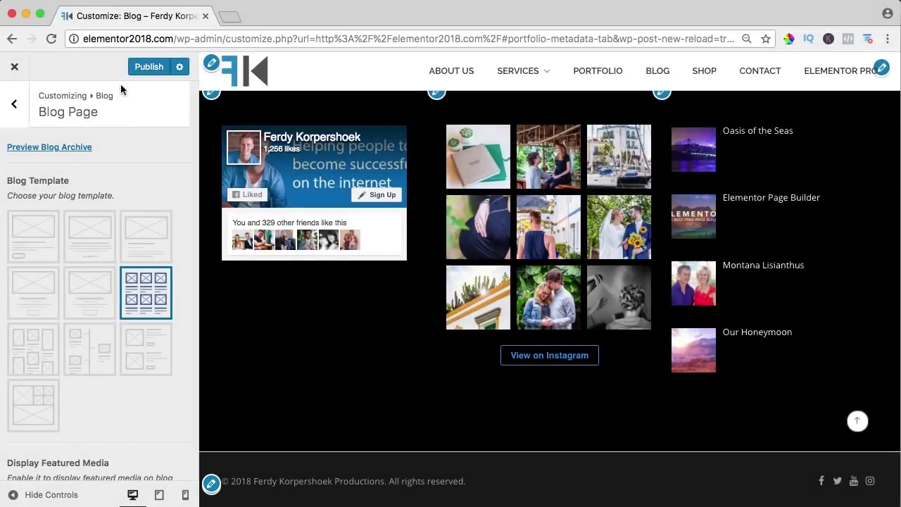
{"action": "left_click", "coordinate": [149, 66]}
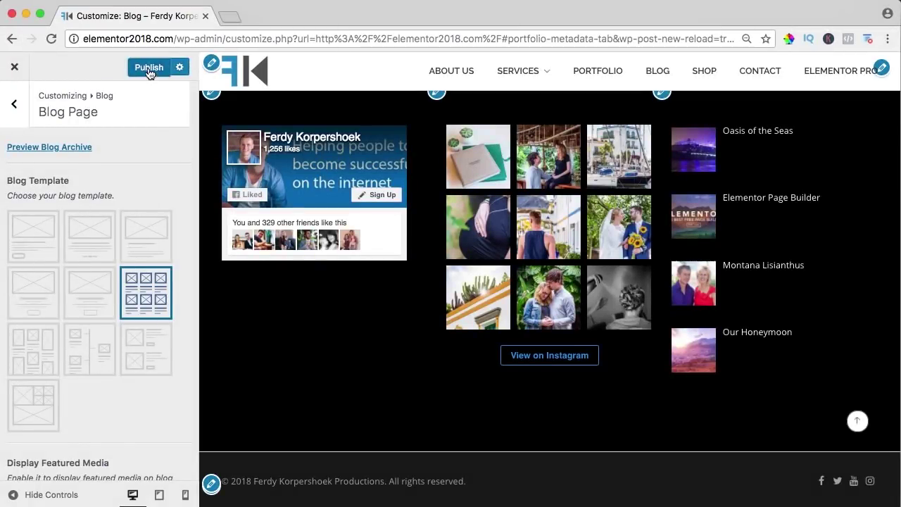
Close the Customizer and go to the PORTFOLIO page
{"action": "left_click", "coordinate": [17, 71]}
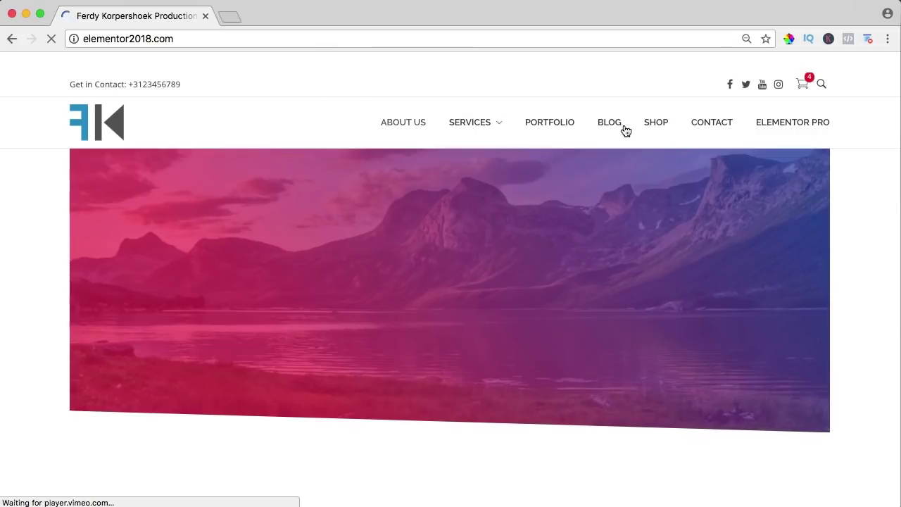
{"action": "left_click", "coordinate": [548, 124]}
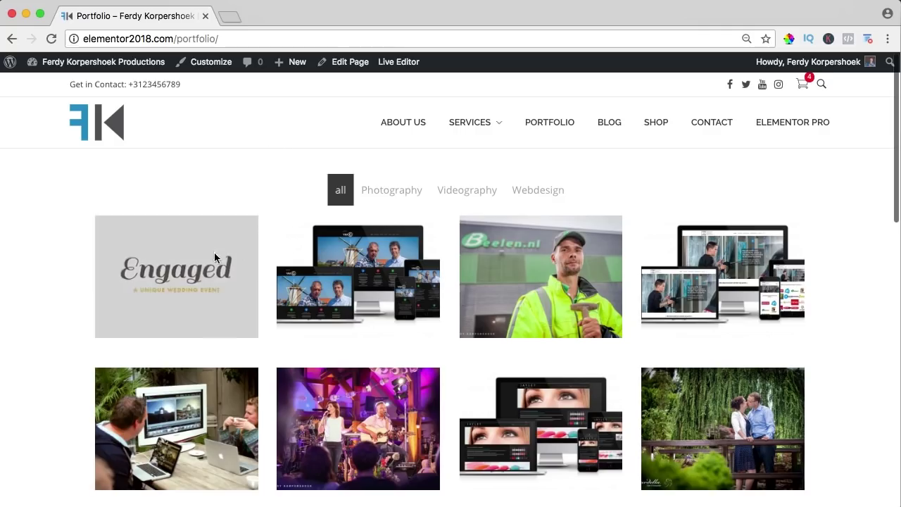
{"action": "scroll", "coordinate": [274, 229], "scroll_direction": "down", "scroll_amount": 2}
{"action": "scroll", "coordinate": [272, 226], "scroll_direction": "down", "scroll_amount": 2}
{"action": "scroll", "coordinate": [296, 223], "scroll_direction": "up", "scroll_amount": 5}
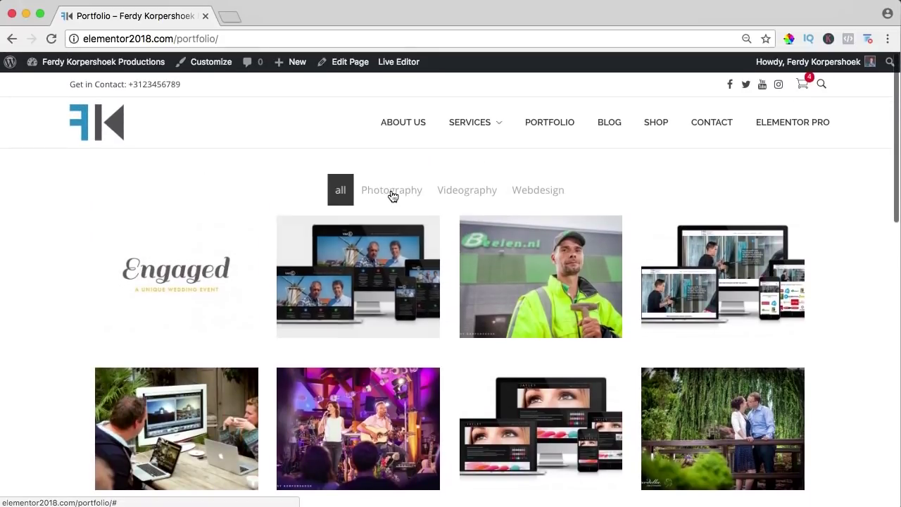
Filter the portfolio by Photography, Videography and Webdesign, then show all items again
{"action": "left_click", "coordinate": [393, 196]}
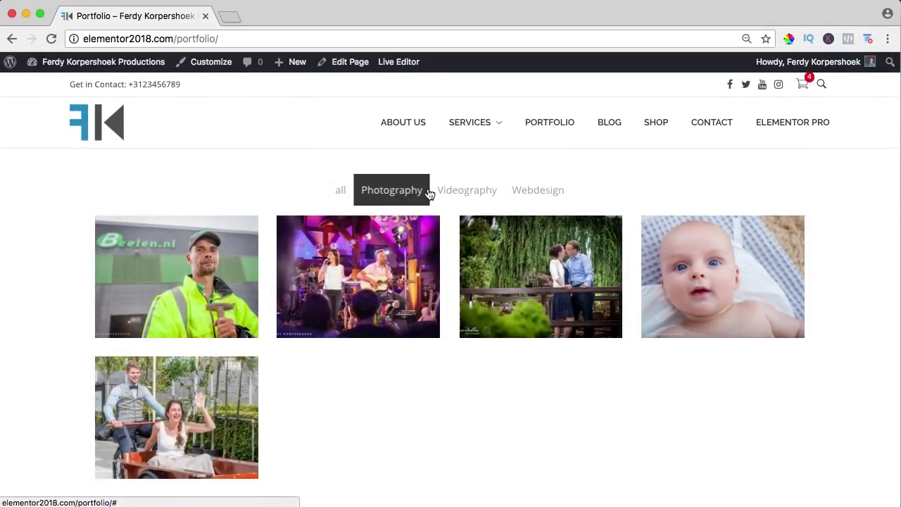
{"action": "left_click", "coordinate": [478, 193]}
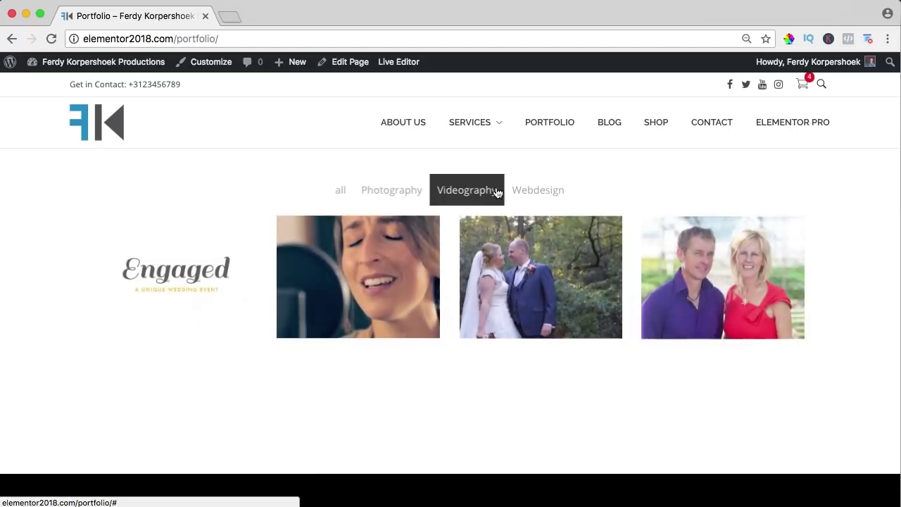
{"action": "left_click", "coordinate": [537, 192]}
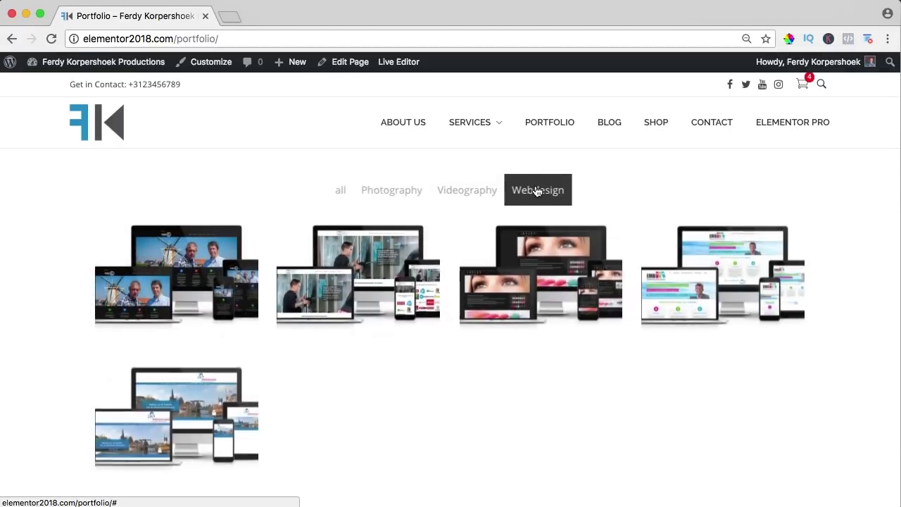
{"action": "left_click", "coordinate": [344, 193]}
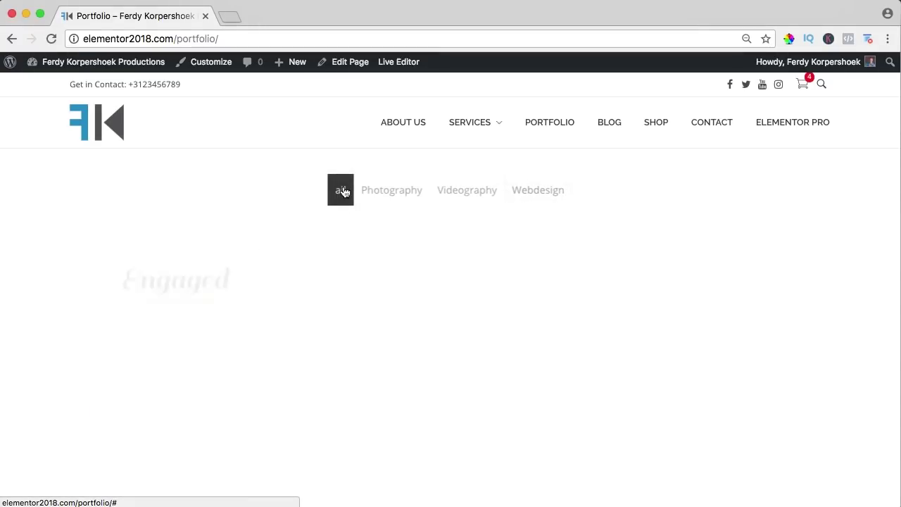
{"action": "scroll", "coordinate": [285, 171], "scroll_direction": "down", "scroll_amount": 3}
{"action": "scroll", "coordinate": [285, 172], "scroll_direction": "down", "scroll_amount": 5}
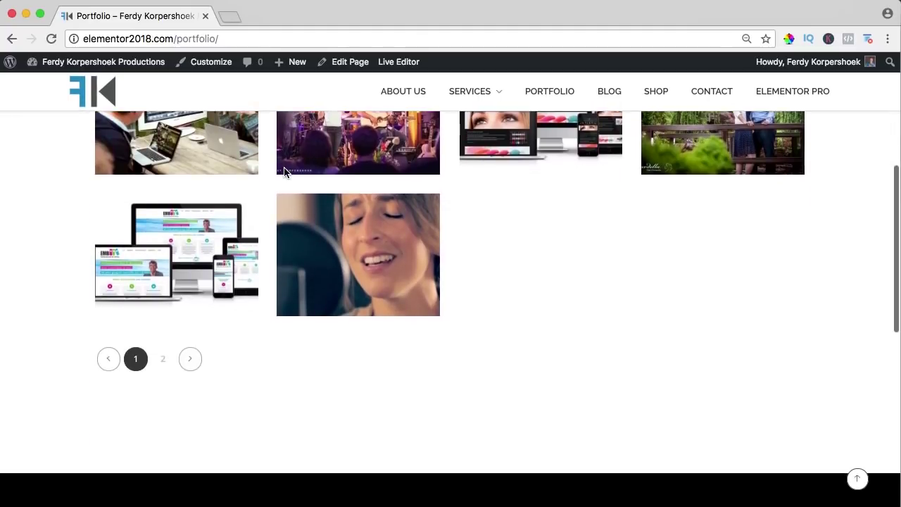
{"action": "scroll", "coordinate": [286, 171], "scroll_direction": "up", "scroll_amount": 10}
{"action": "scroll", "coordinate": [286, 171], "scroll_direction": "down", "scroll_amount": 5}
{"action": "scroll", "coordinate": [284, 172], "scroll_direction": "up", "scroll_amount": 3}
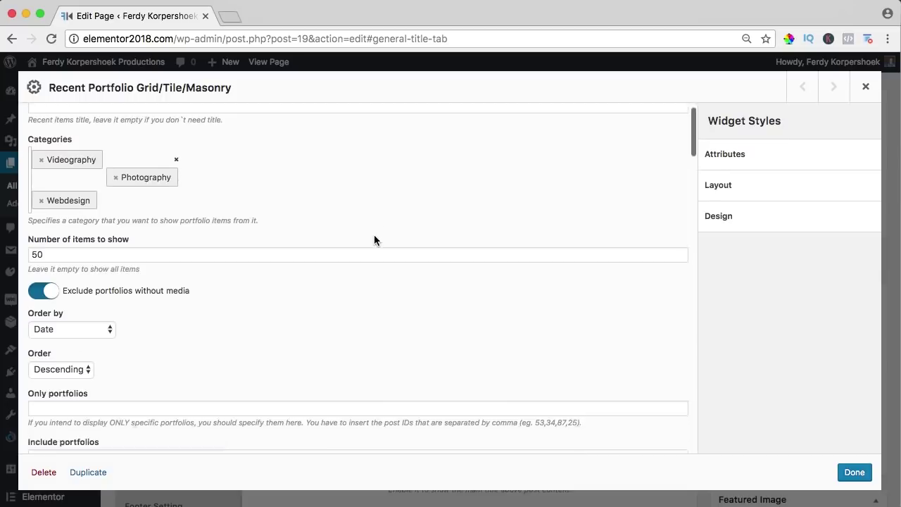
Look through the Recent Portfolio Grid widget's Layout and hover type options, then close it
{"action": "scroll", "coordinate": [374, 235], "scroll_direction": "down", "scroll_amount": 10}
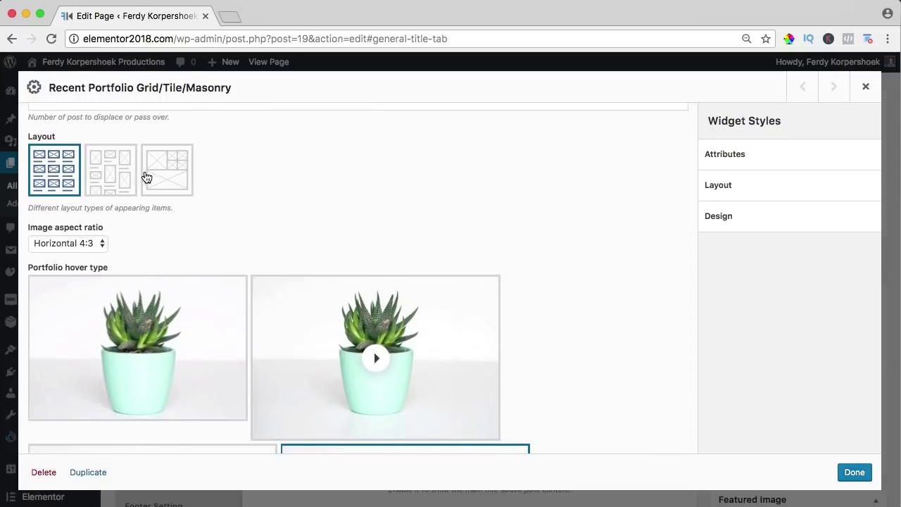
{"action": "scroll", "coordinate": [141, 181], "scroll_direction": "down", "scroll_amount": 5}
{"action": "scroll", "coordinate": [191, 187], "scroll_direction": "up", "scroll_amount": 4}
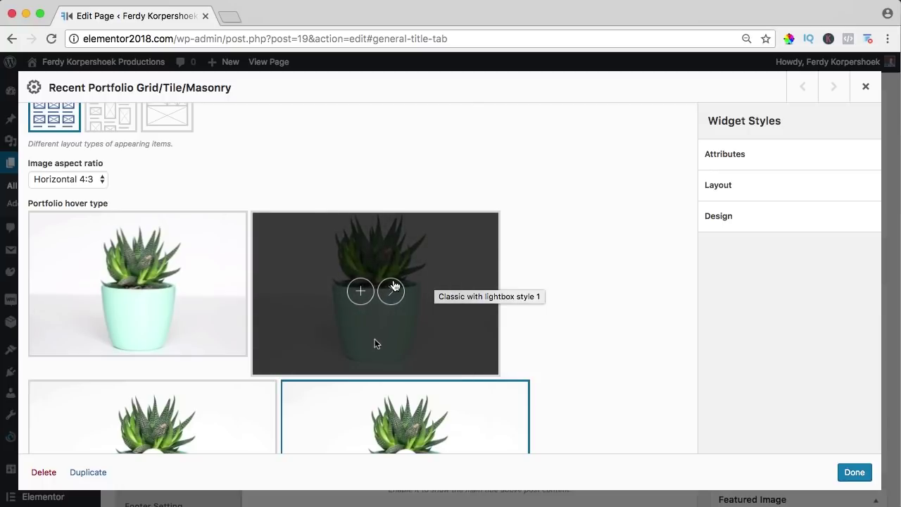
{"action": "scroll", "coordinate": [616, 255], "scroll_direction": "down", "scroll_amount": 5}
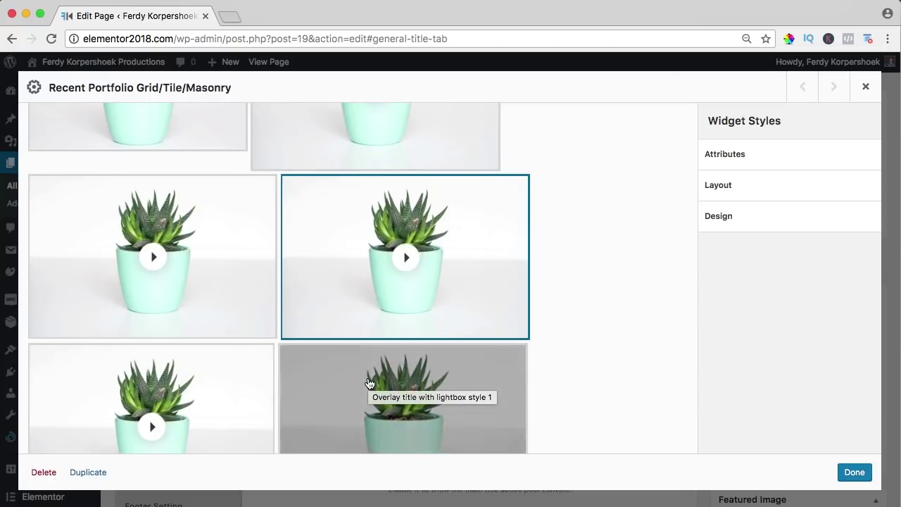
{"action": "scroll", "coordinate": [538, 360], "scroll_direction": "down", "scroll_amount": 3}
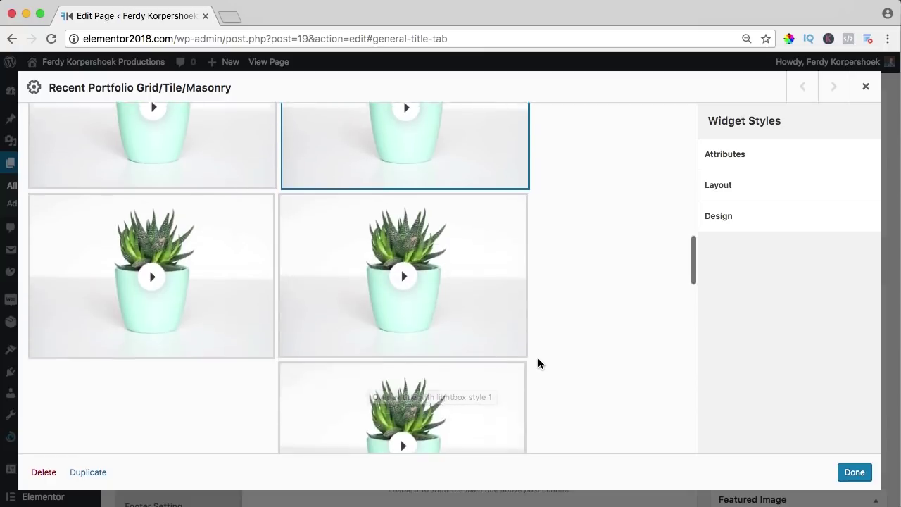
{"action": "scroll", "coordinate": [548, 320], "scroll_direction": "up", "scroll_amount": 10}
{"action": "scroll", "coordinate": [548, 320], "scroll_direction": "up", "scroll_amount": 3}
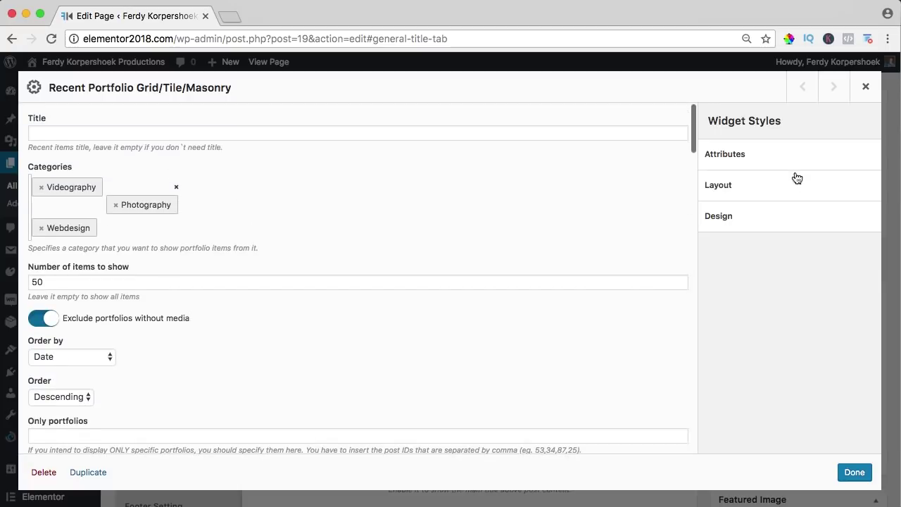
{"action": "left_click", "coordinate": [866, 86]}
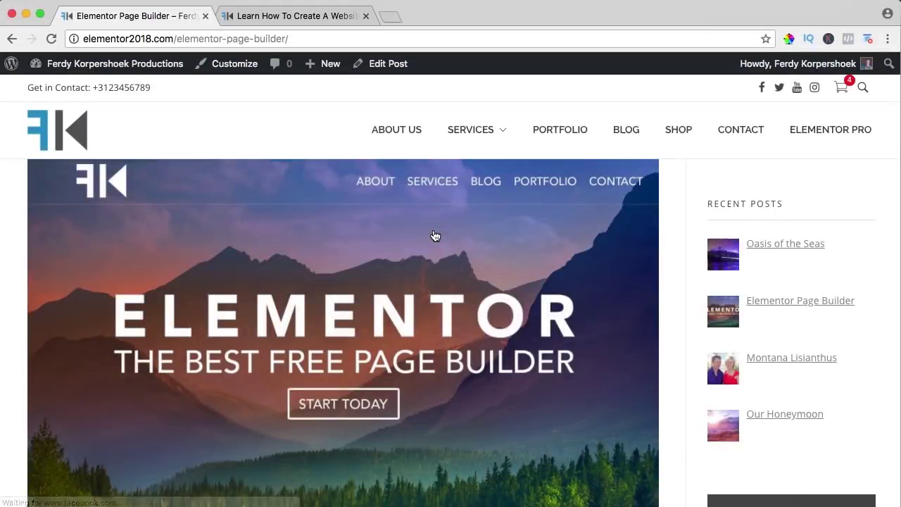
Scroll through the Elementor Page Builder article, highlighting and deselecting text in the Responsive heading
{"action": "scroll", "coordinate": [435, 236], "scroll_direction": "down", "scroll_amount": 10}
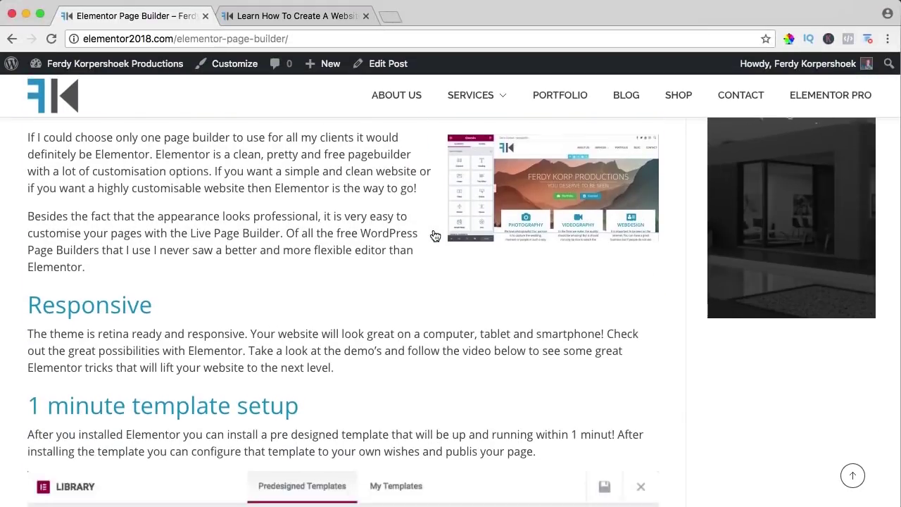
{"action": "scroll", "coordinate": [435, 236], "scroll_direction": "down", "scroll_amount": 3}
{"action": "left_click_drag", "start_coordinate": [169, 190], "coordinate": [37, 186]}
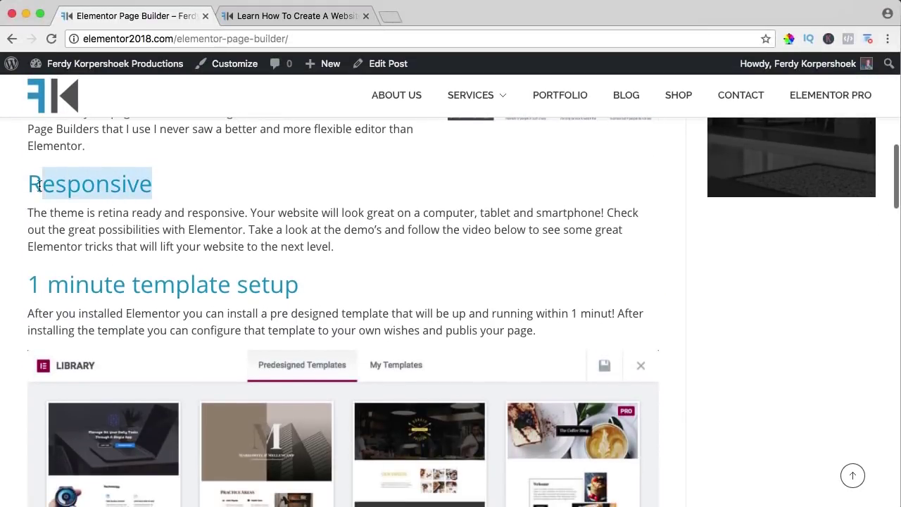
{"action": "left_click", "coordinate": [61, 186]}
{"action": "scroll", "coordinate": [100, 188], "scroll_direction": "down", "scroll_amount": 2}
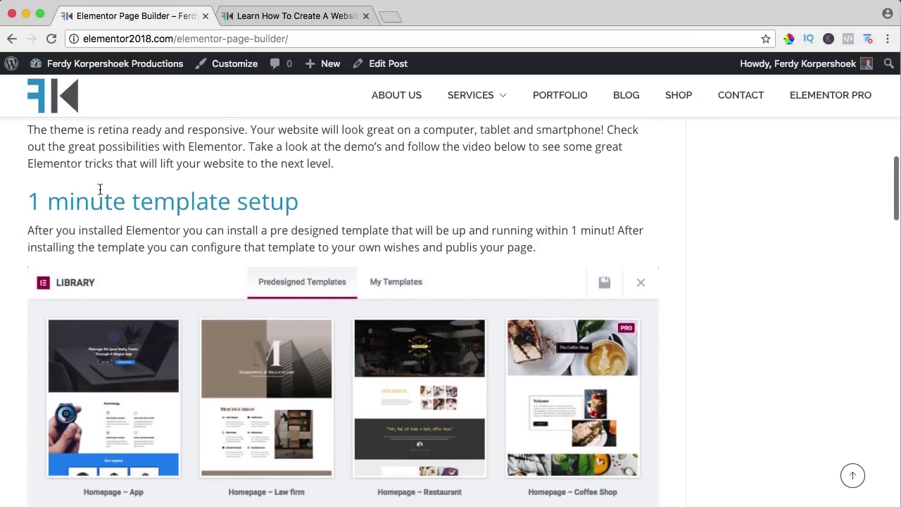
{"action": "scroll", "coordinate": [81, 193], "scroll_direction": "down", "scroll_amount": 3}
{"action": "scroll", "coordinate": [81, 193], "scroll_direction": "up", "scroll_amount": 2}
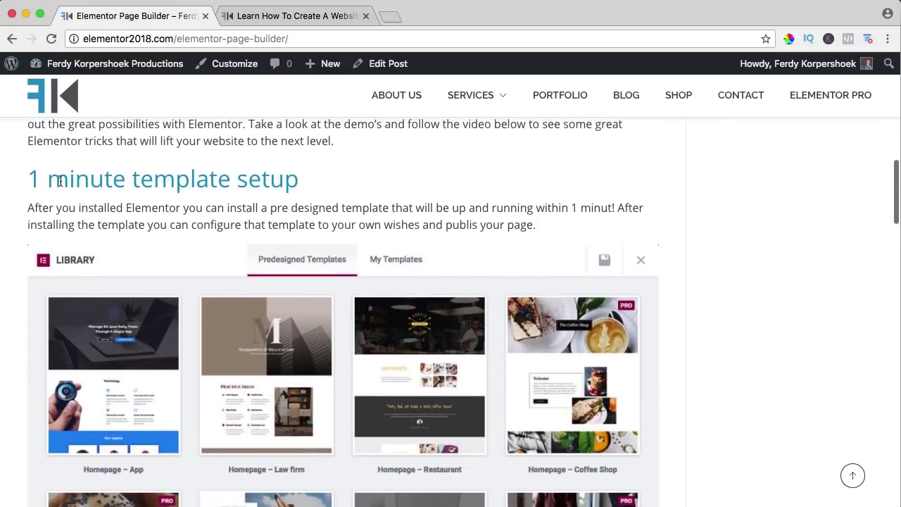
{"action": "left_click_drag", "start_coordinate": [68, 181], "coordinate": [260, 182]}
{"action": "left_click", "coordinate": [263, 181]}
Scroll past the previous/next post links, author bio and comment down to the dark footer
{"action": "scroll", "coordinate": [268, 184], "scroll_direction": "down", "scroll_amount": 10}
{"action": "scroll", "coordinate": [272, 188], "scroll_direction": "up", "scroll_amount": 1}
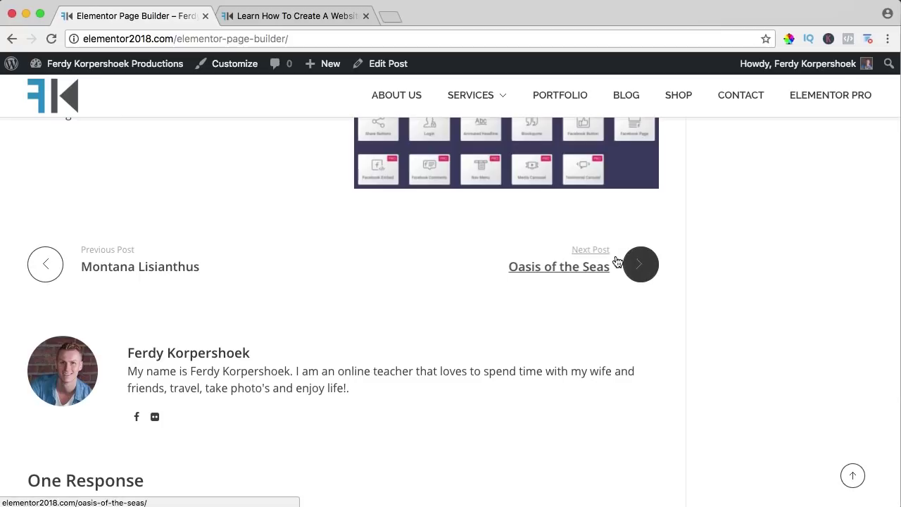
{"action": "scroll", "coordinate": [310, 250], "scroll_direction": "down", "scroll_amount": 3}
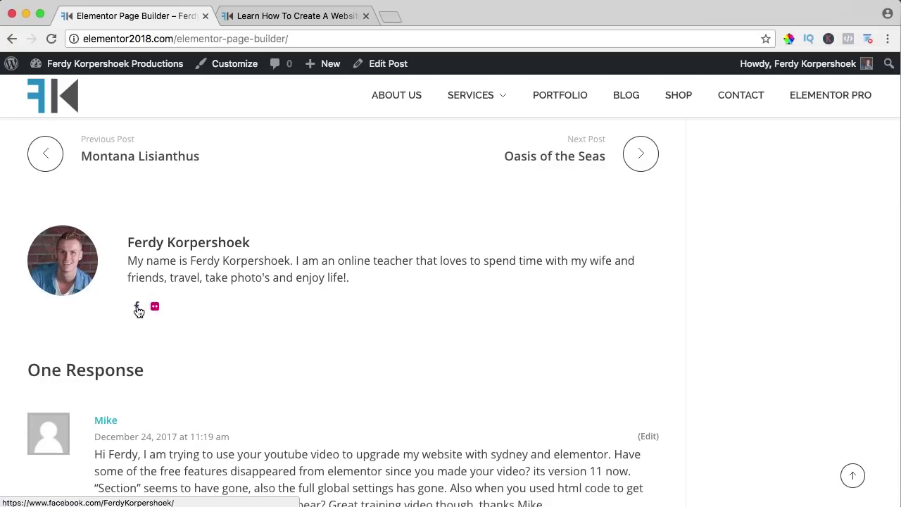
{"action": "scroll", "coordinate": [232, 302], "scroll_direction": "down", "scroll_amount": 5}
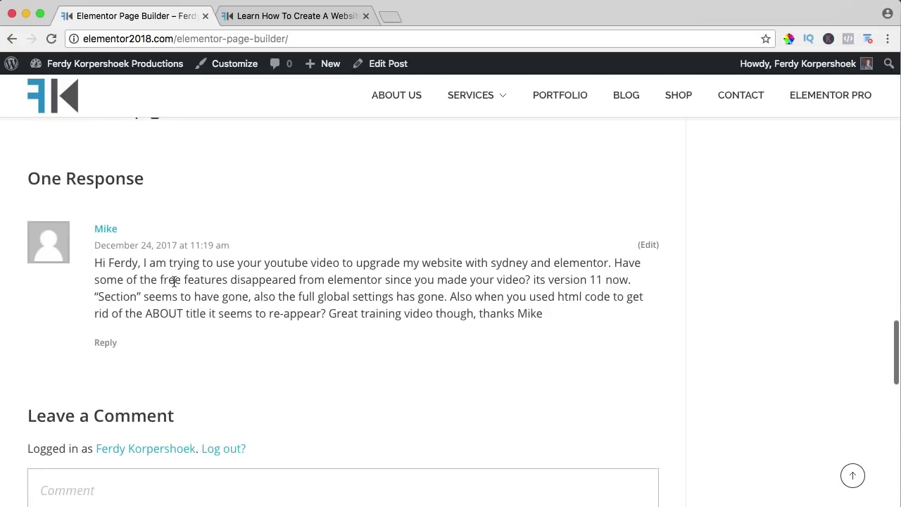
{"action": "scroll", "coordinate": [177, 281], "scroll_direction": "down", "scroll_amount": 12}
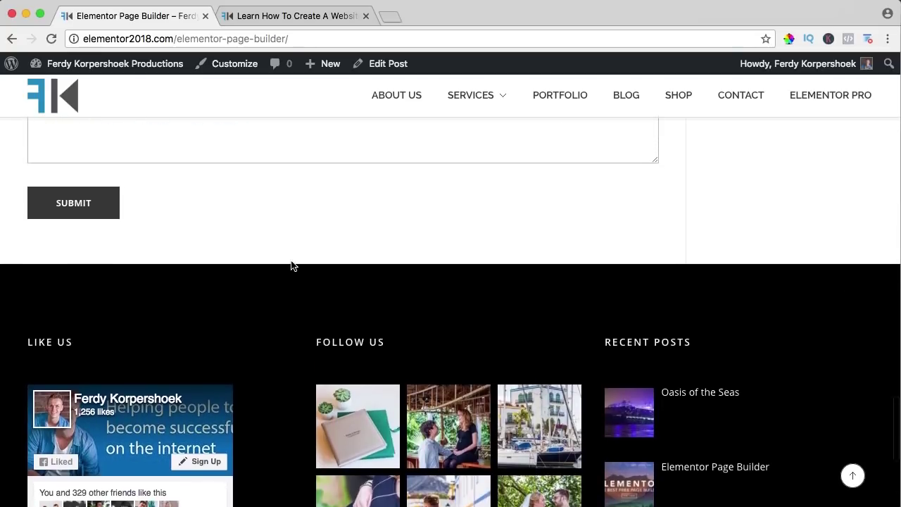
Scroll back up from the footer to the author bio and the December 24, 2017 comment
{"action": "scroll", "coordinate": [292, 266], "scroll_direction": "up", "scroll_amount": 17}
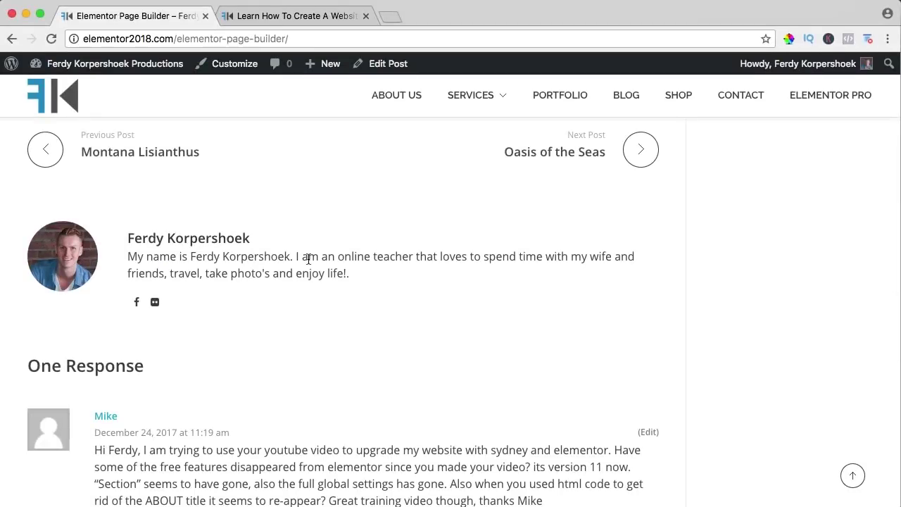